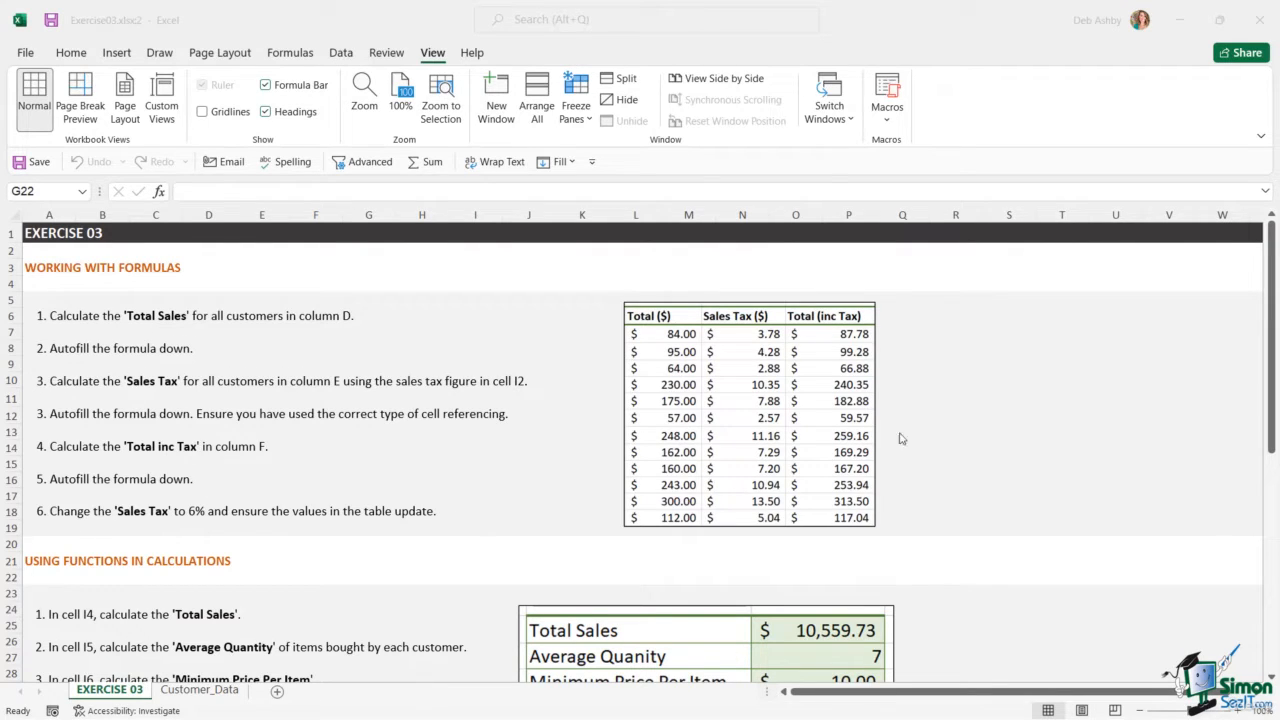
Compare the Working with Formulas tasks on the EXERCISE 03 sheet with the quantity, price, total and sales tax cells on Customer_Data
{"action": "left_click", "coordinate": [202, 692]}
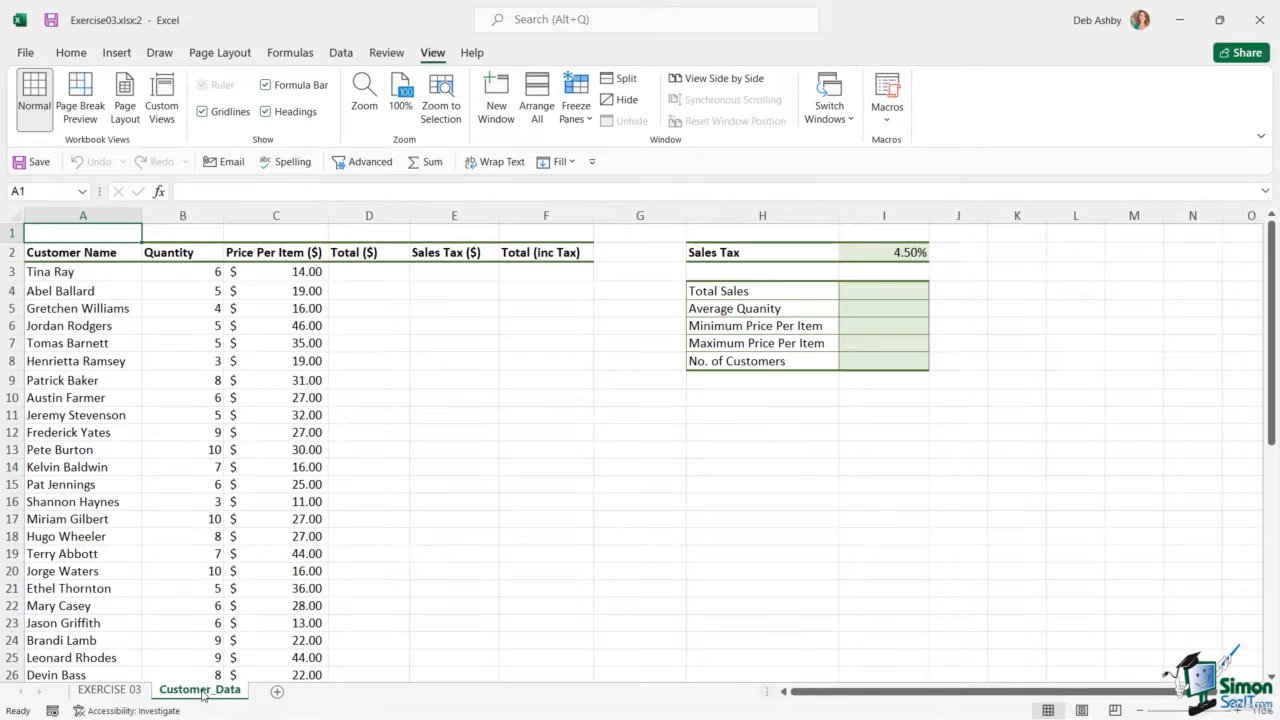
{"action": "left_click", "coordinate": [112, 691]}
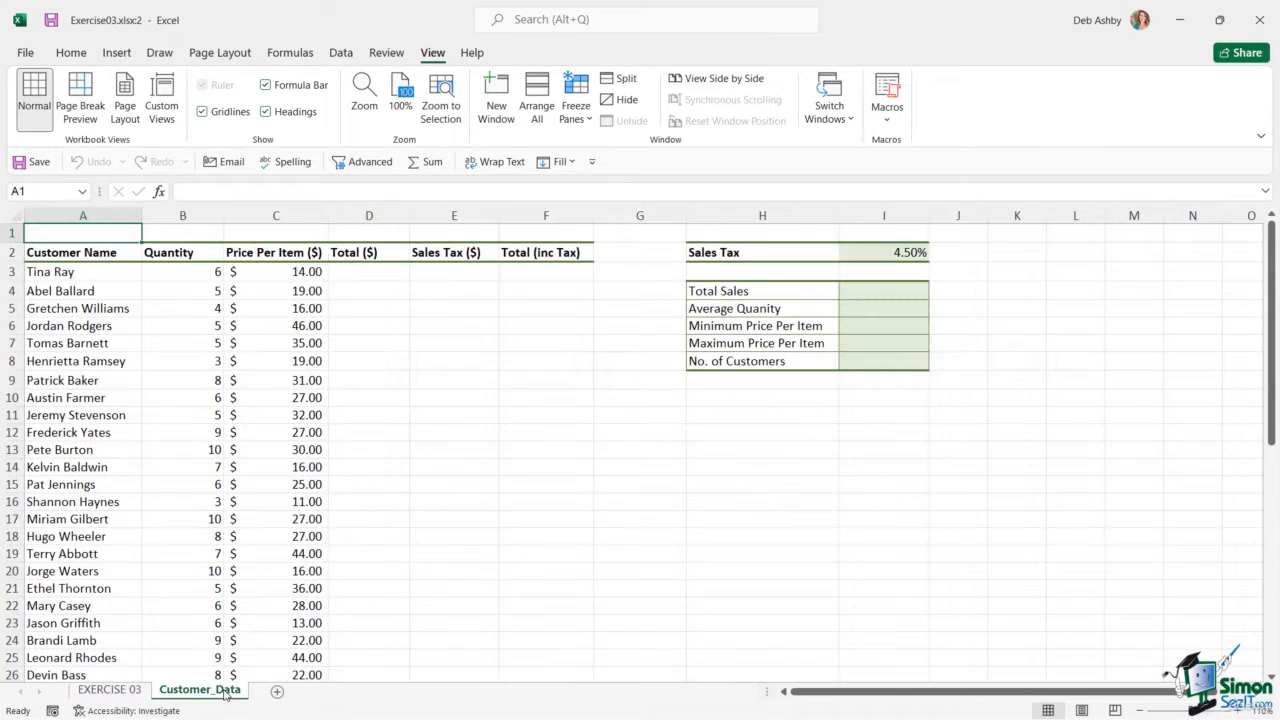
{"action": "left_click", "coordinate": [226, 692]}
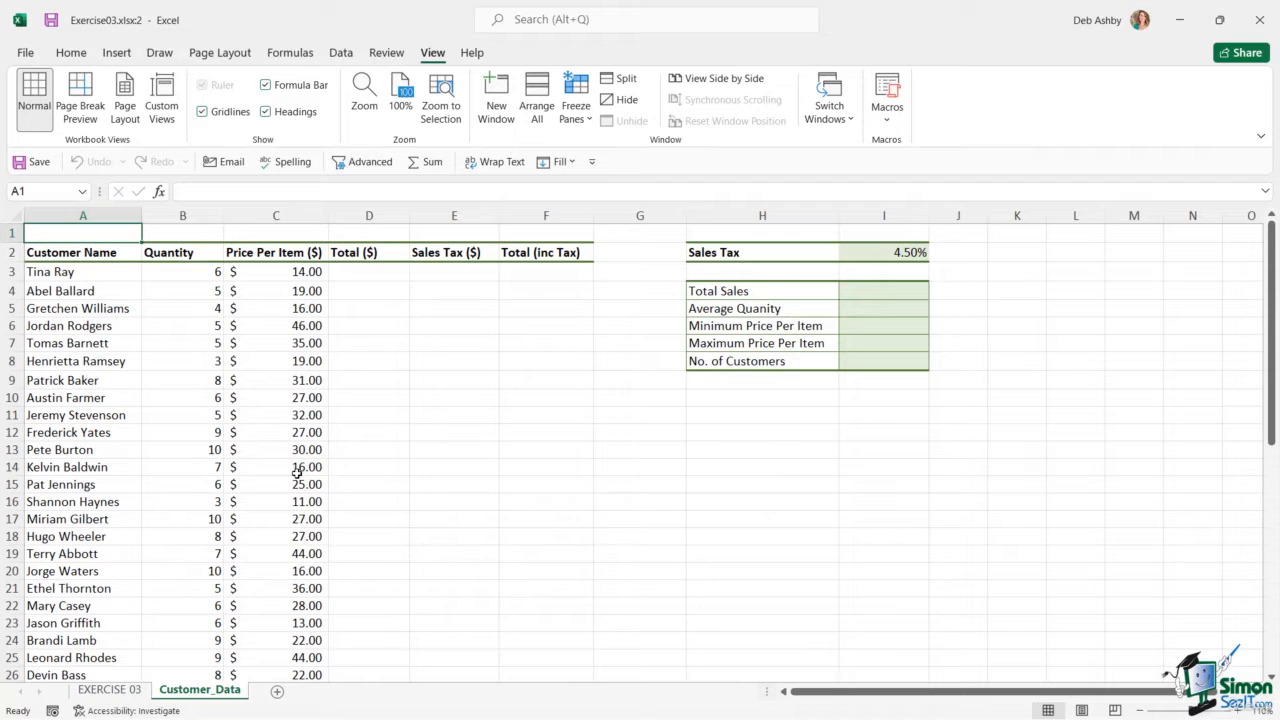
{"action": "left_click", "coordinate": [369, 215]}
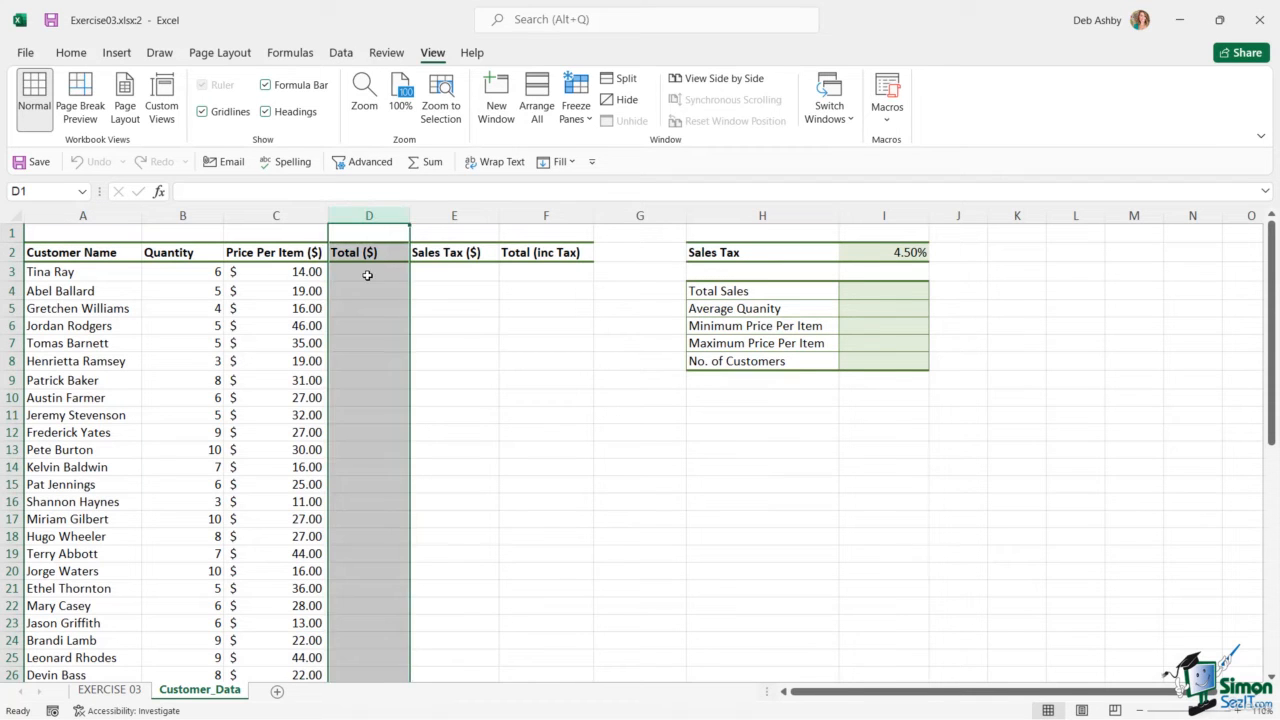
{"action": "left_click", "coordinate": [185, 275]}
{"action": "left_click", "coordinate": [269, 277]}
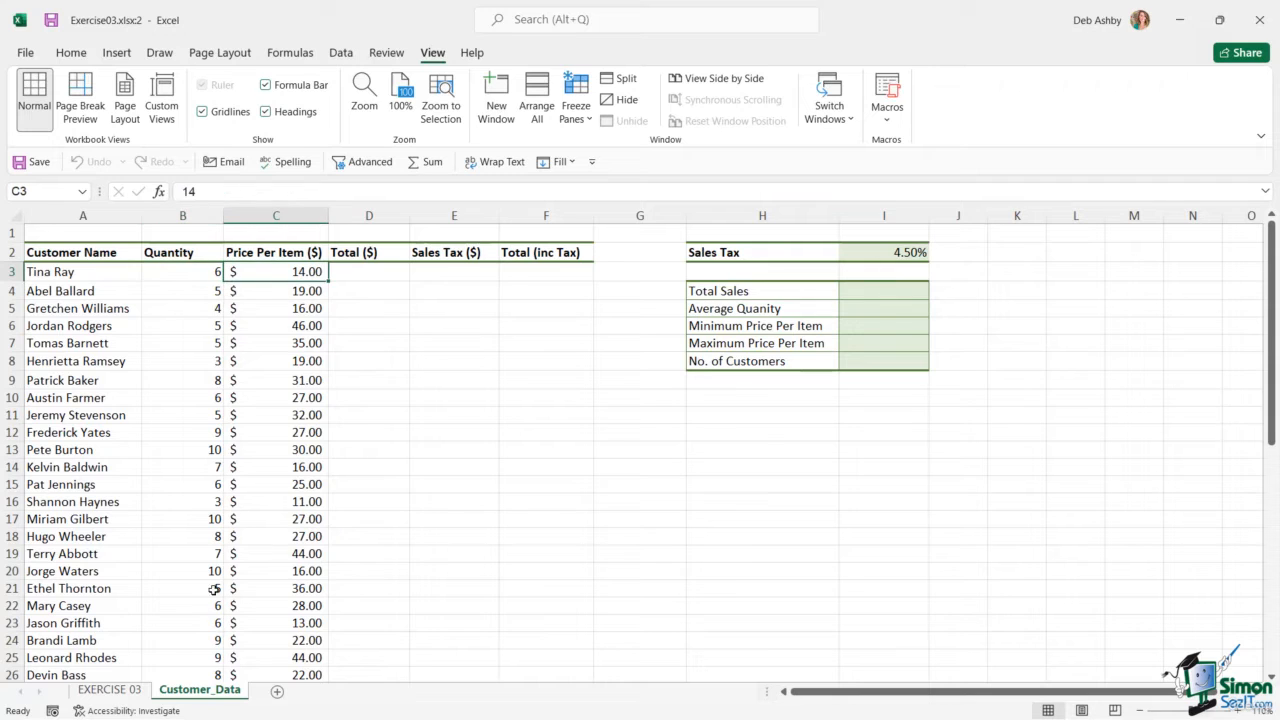
{"action": "left_click", "coordinate": [110, 689]}
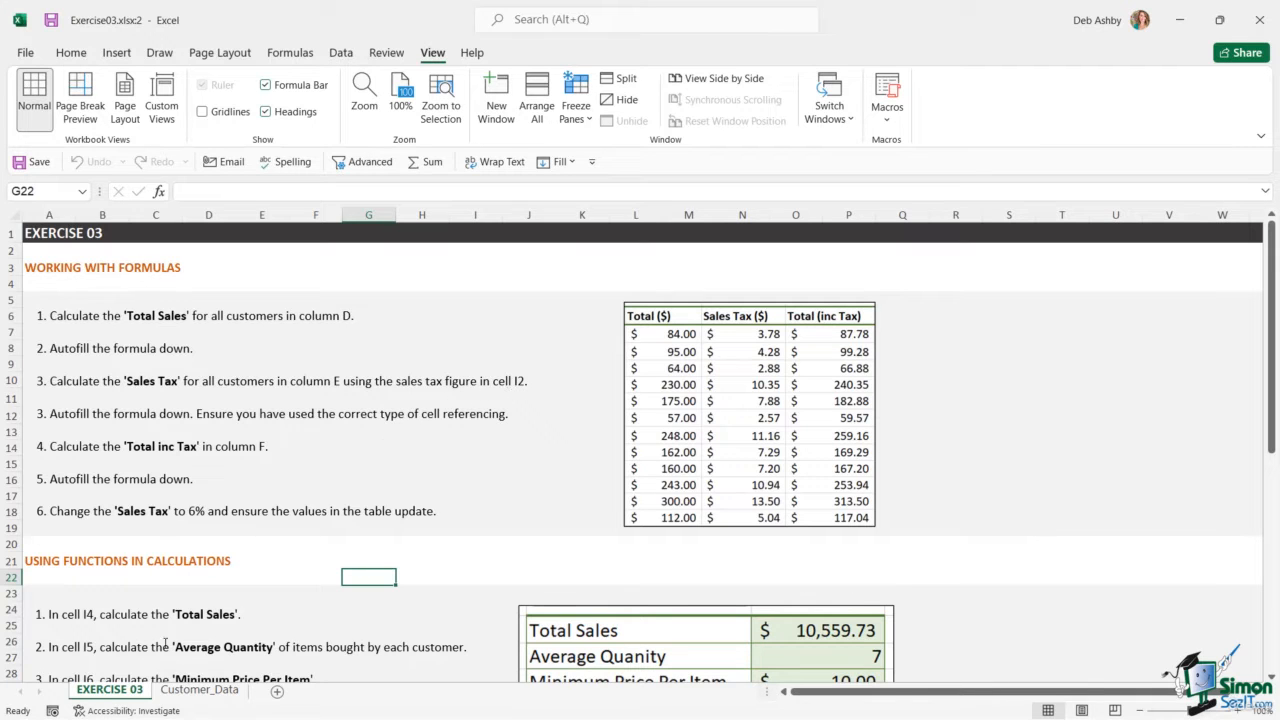
{"action": "left_click", "coordinate": [200, 690]}
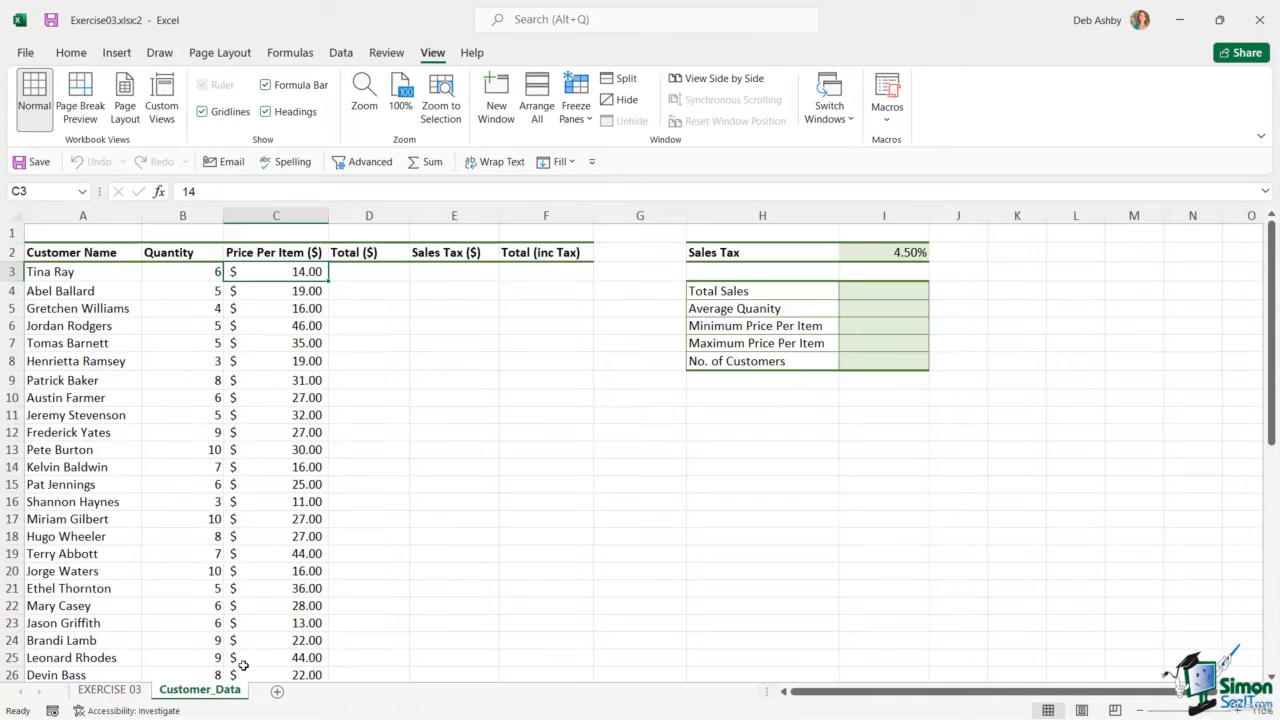
{"action": "left_click", "coordinate": [455, 216]}
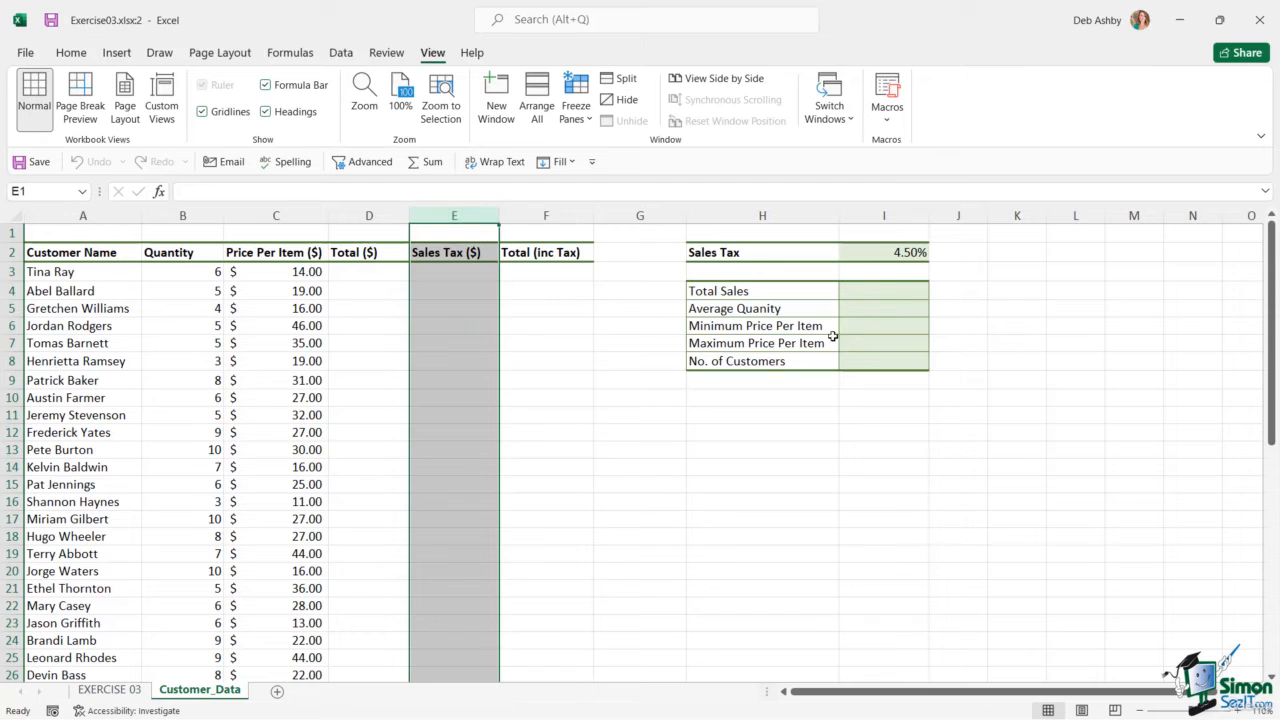
{"action": "left_click", "coordinate": [890, 256]}
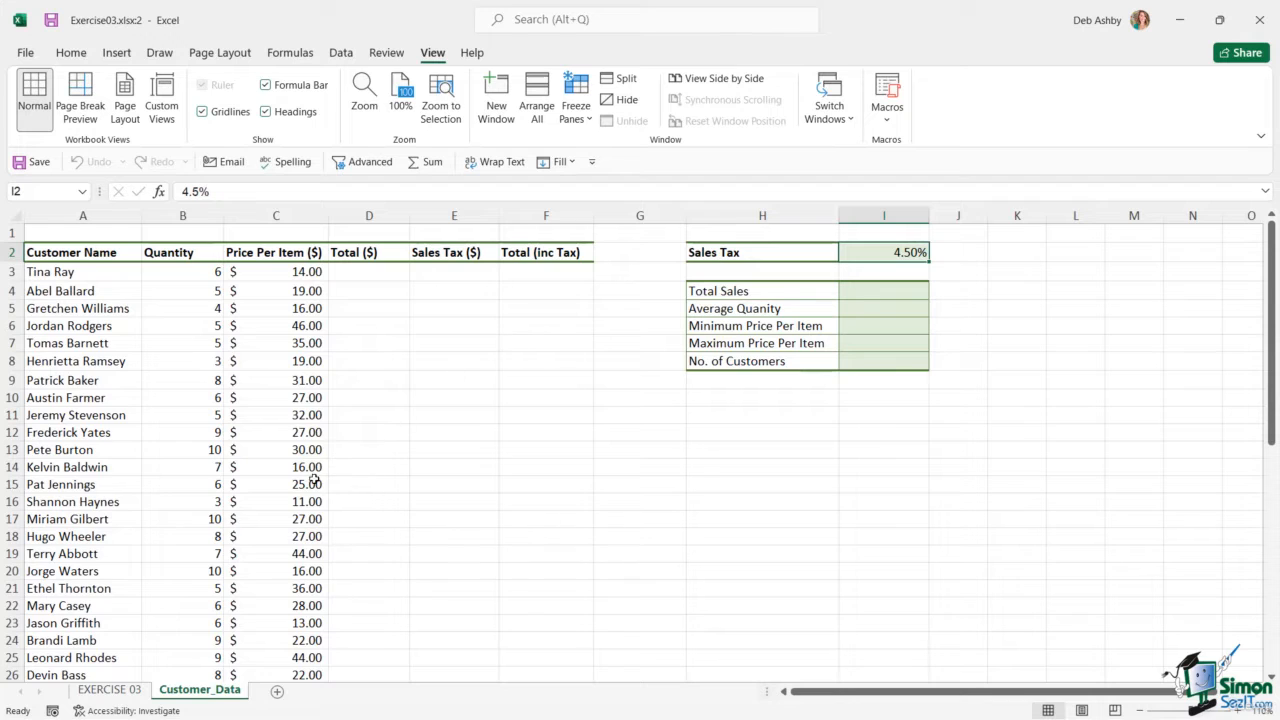
Review the Using Functions in Calculations tasks on the EXERCISE 03 sheet alongside the summary cells I4:I8 on Customer_Data
{"action": "left_click", "coordinate": [109, 690]}
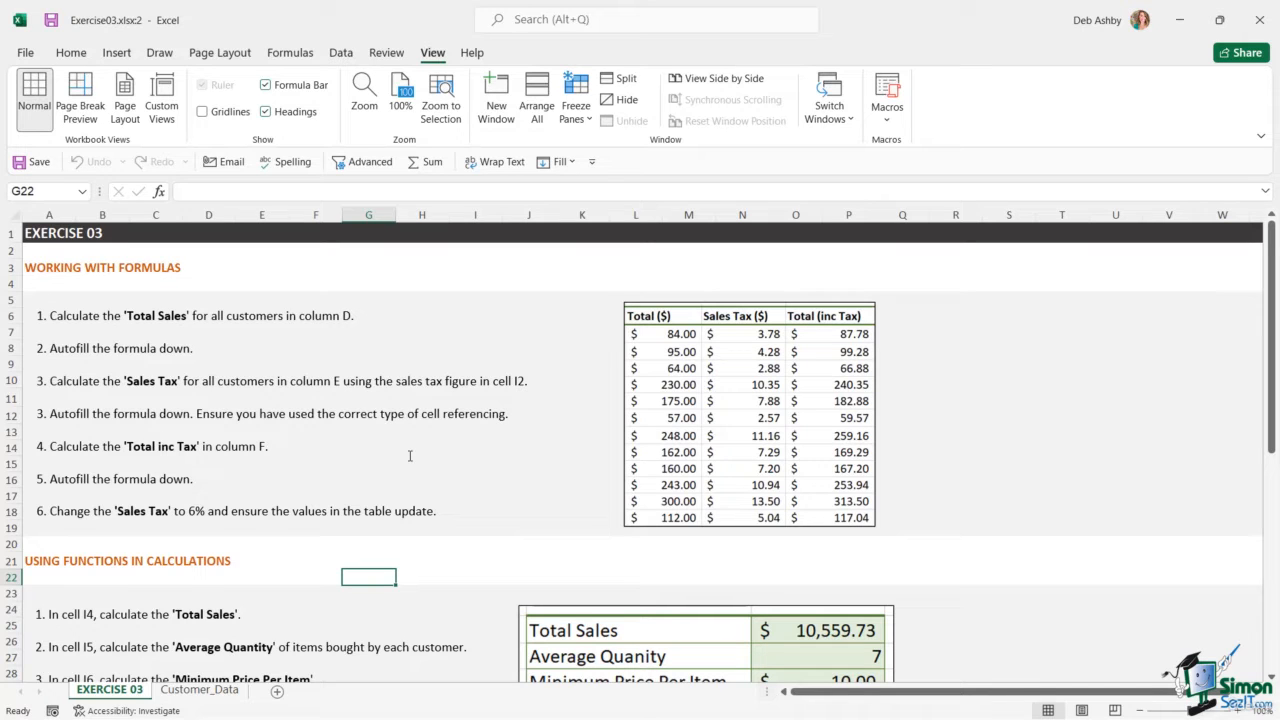
{"action": "scroll", "coordinate": [463, 453], "scroll_direction": "down", "scroll_amount": 4}
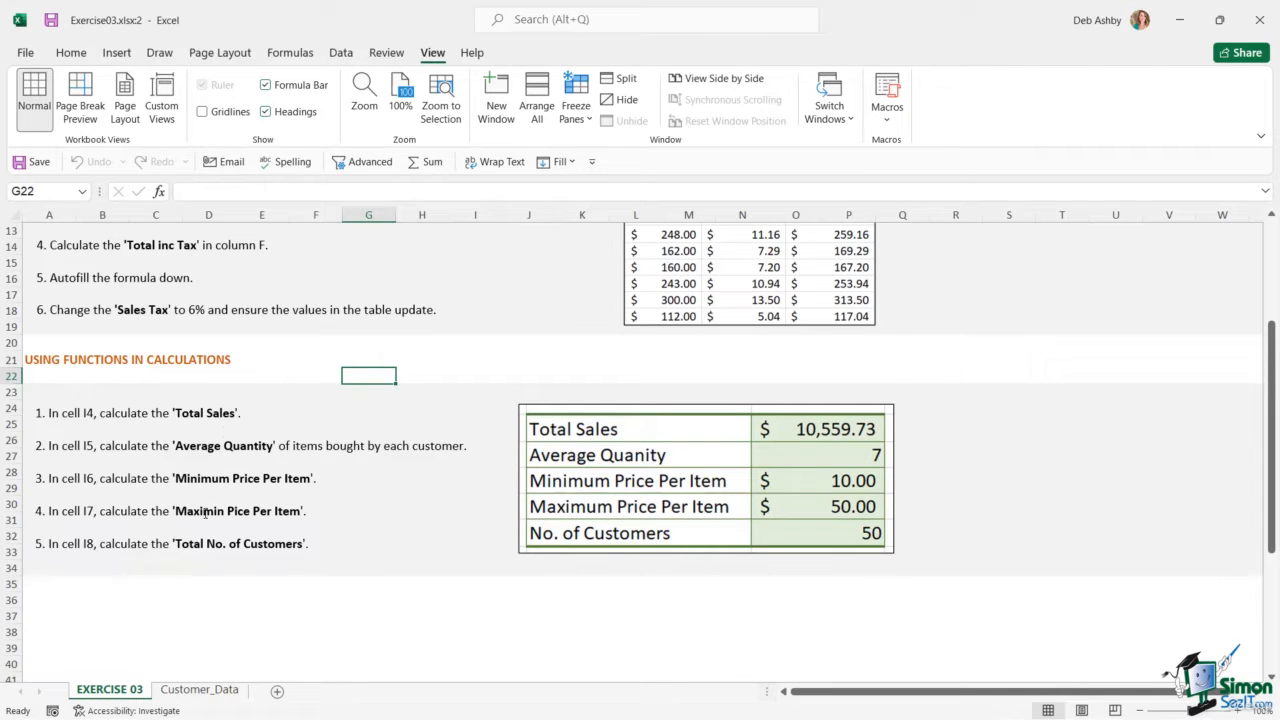
{"action": "left_click", "coordinate": [216, 690]}
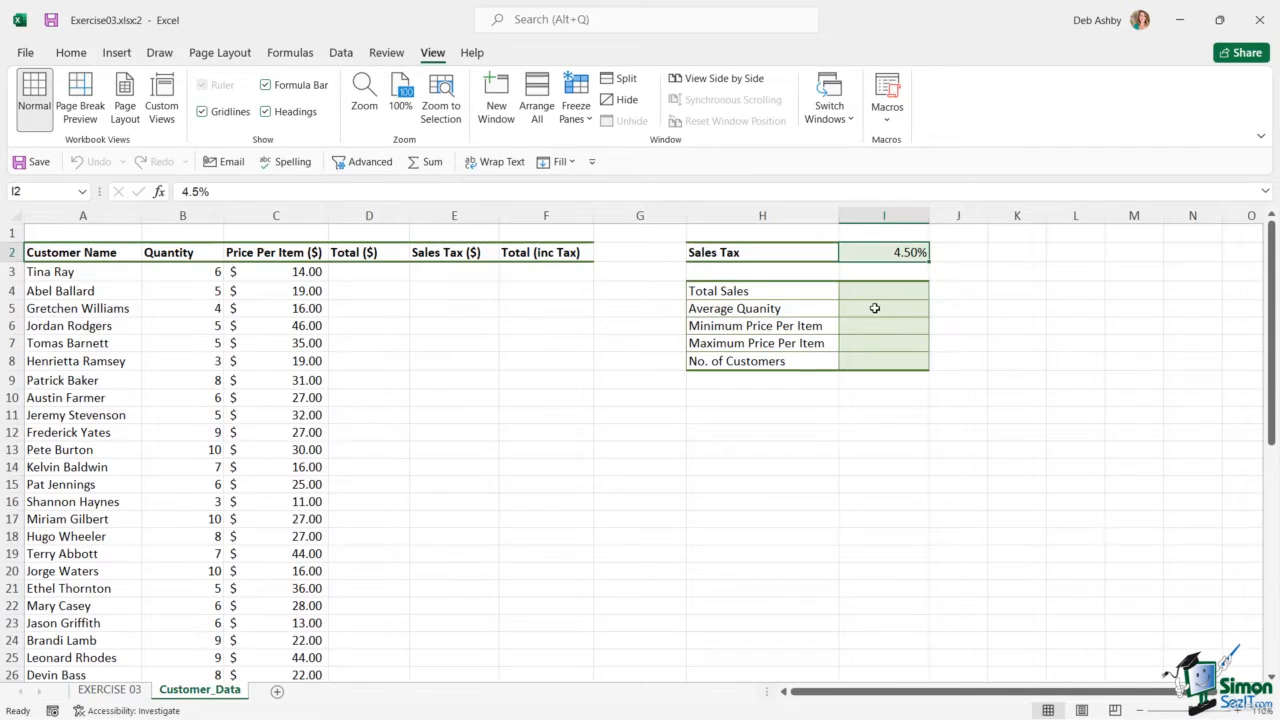
{"action": "left_click_drag", "start_coordinate": [874, 291], "coordinate": [873, 364]}
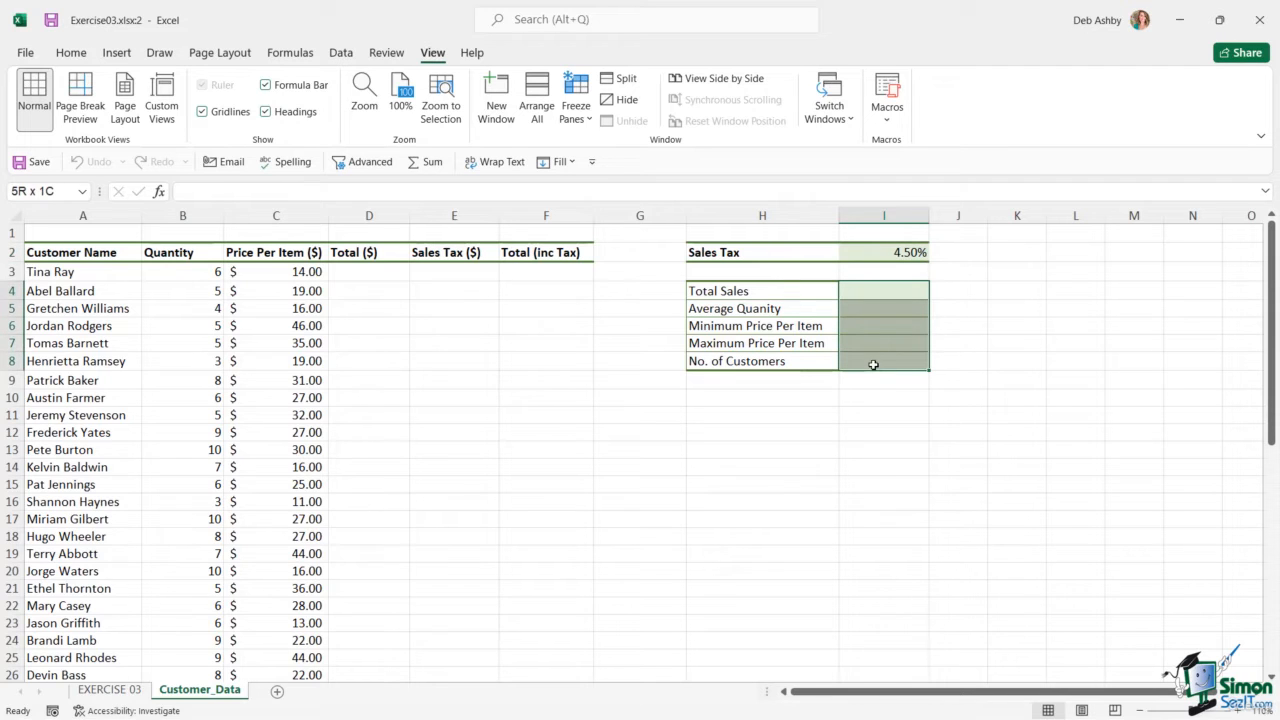
{"action": "left_click", "coordinate": [889, 290]}
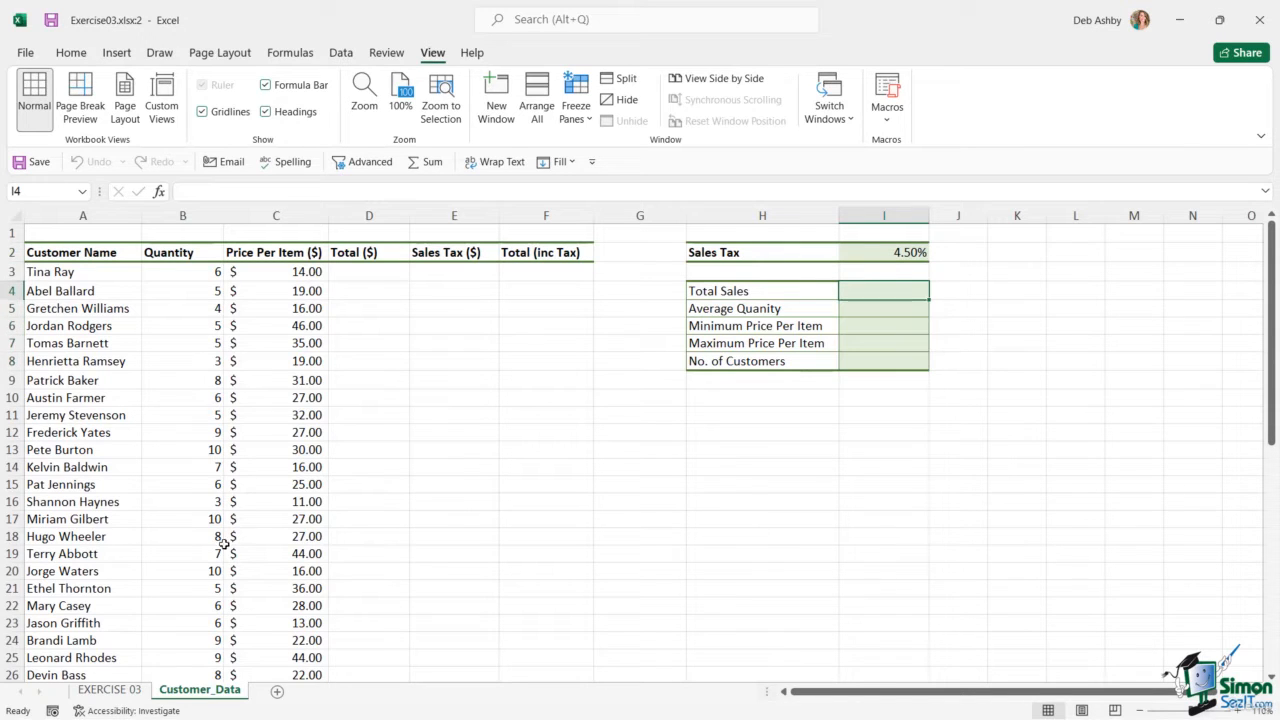
{"action": "left_click", "coordinate": [140, 690]}
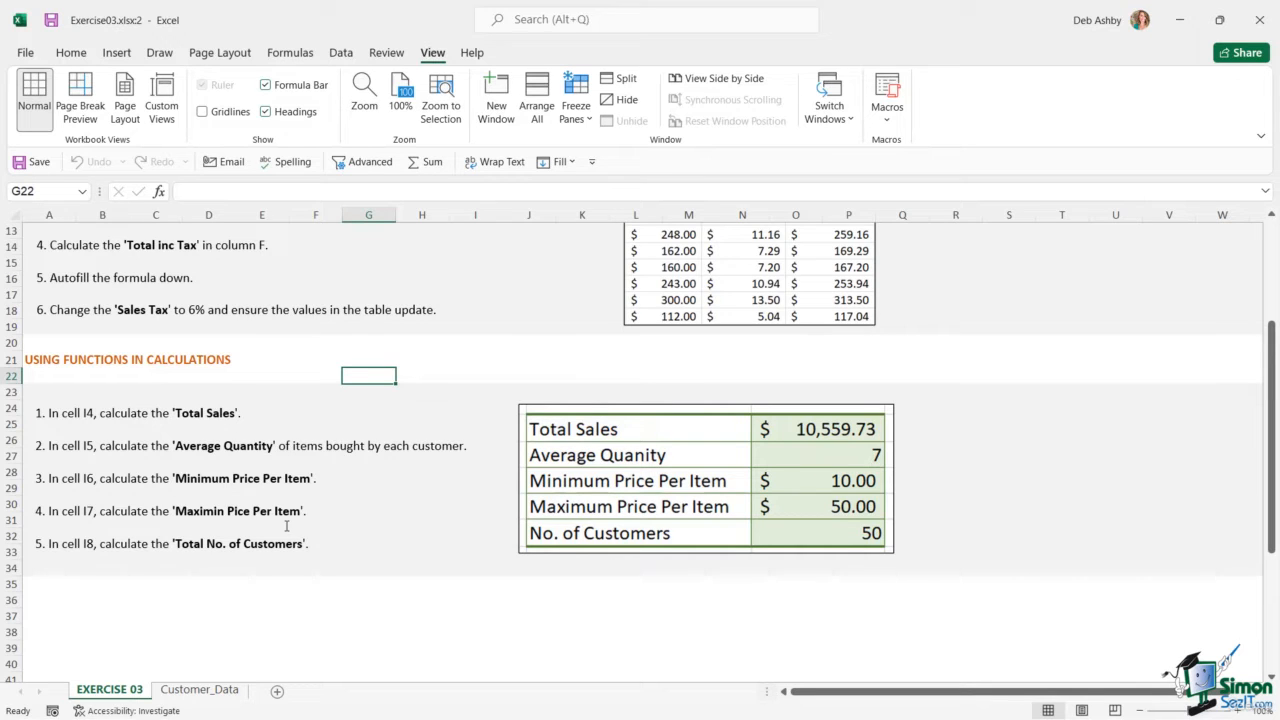
{"action": "scroll", "coordinate": [288, 526], "scroll_direction": "up", "scroll_amount": 4}
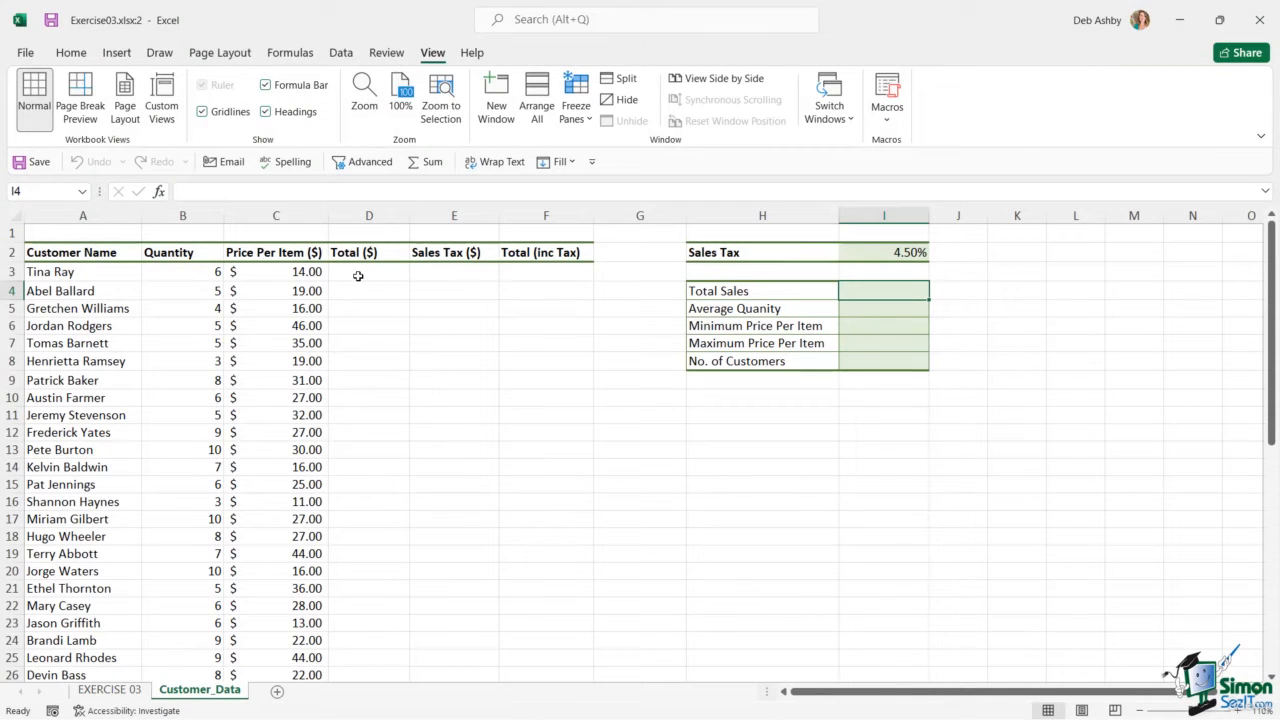
Calculate the first customer's total in D3 of Customer_Data with =SUM(B3*C3) and fill the formula down the Total ($) column
{"action": "left_click", "coordinate": [358, 276]}
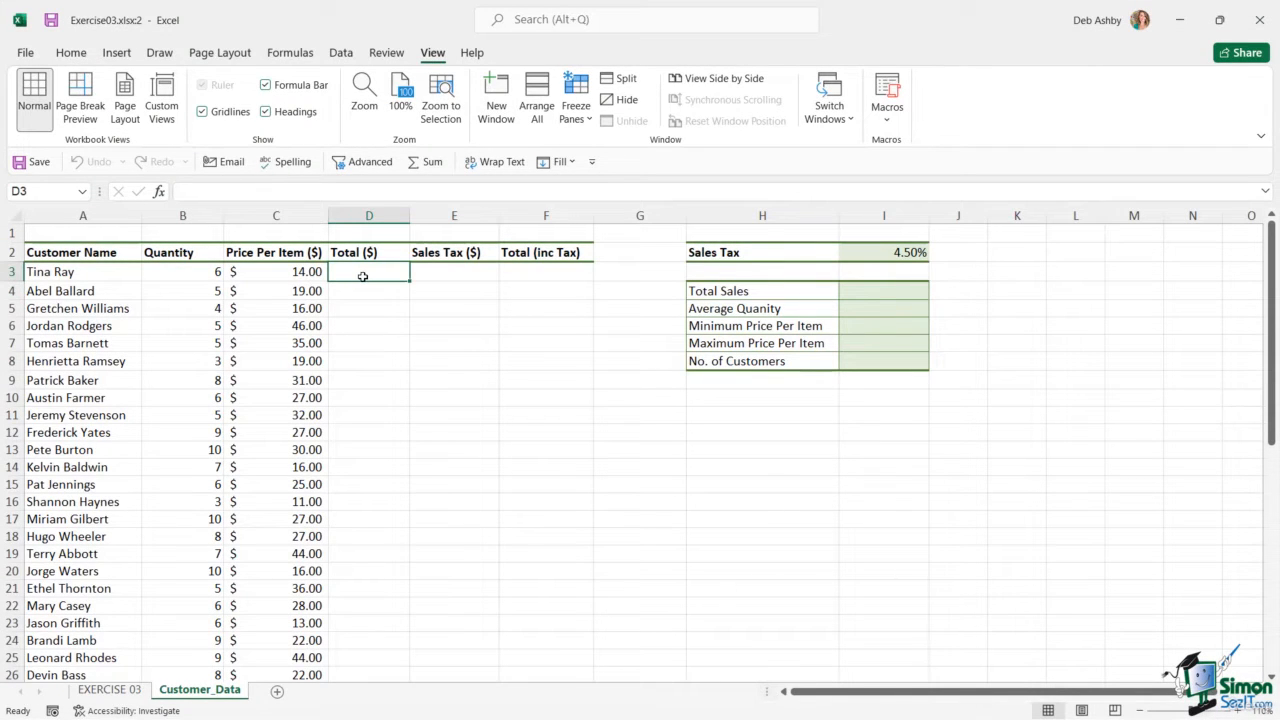
{"action": "type", "text": "=SUM"}
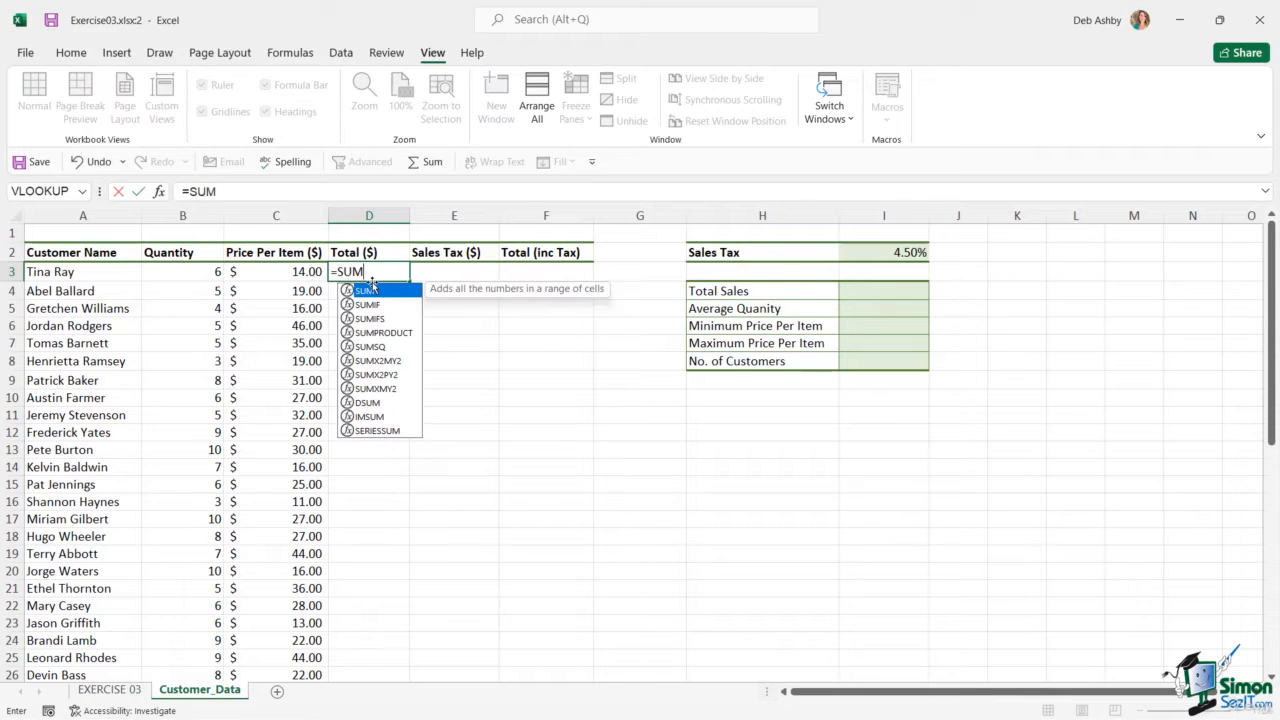
{"action": "type", "text": "("}
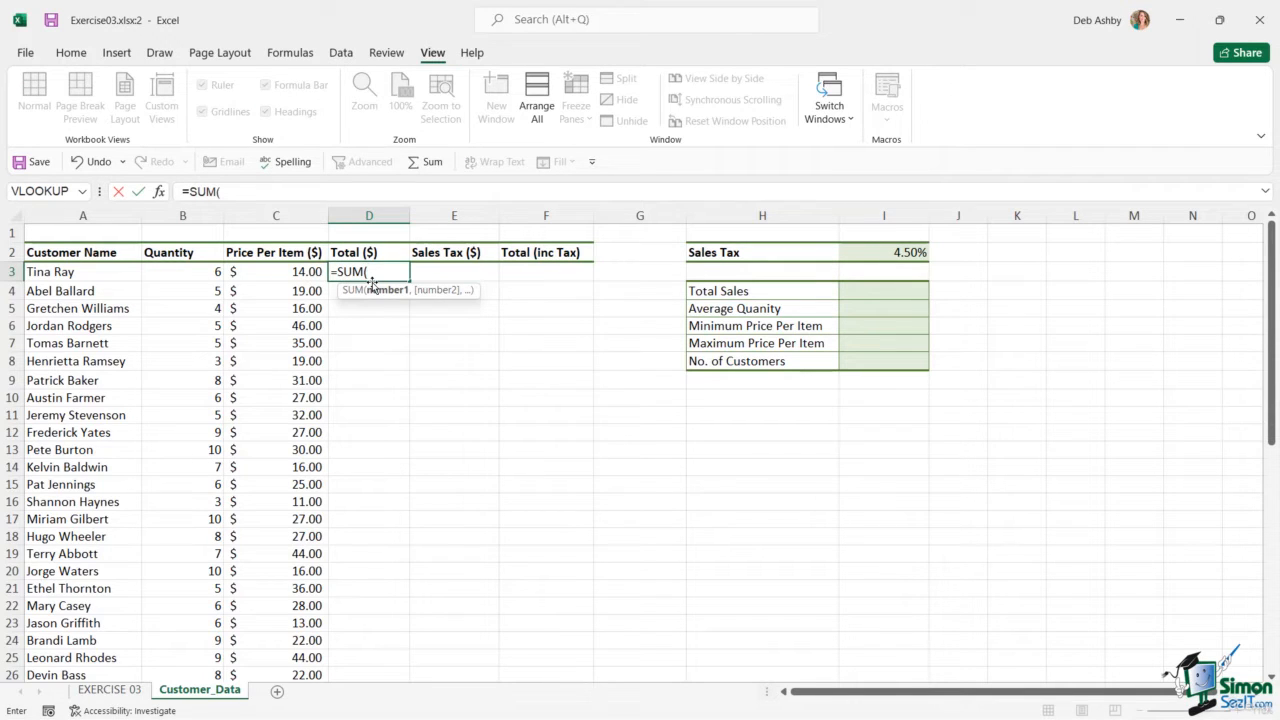
{"action": "left_click", "coordinate": [199, 277]}
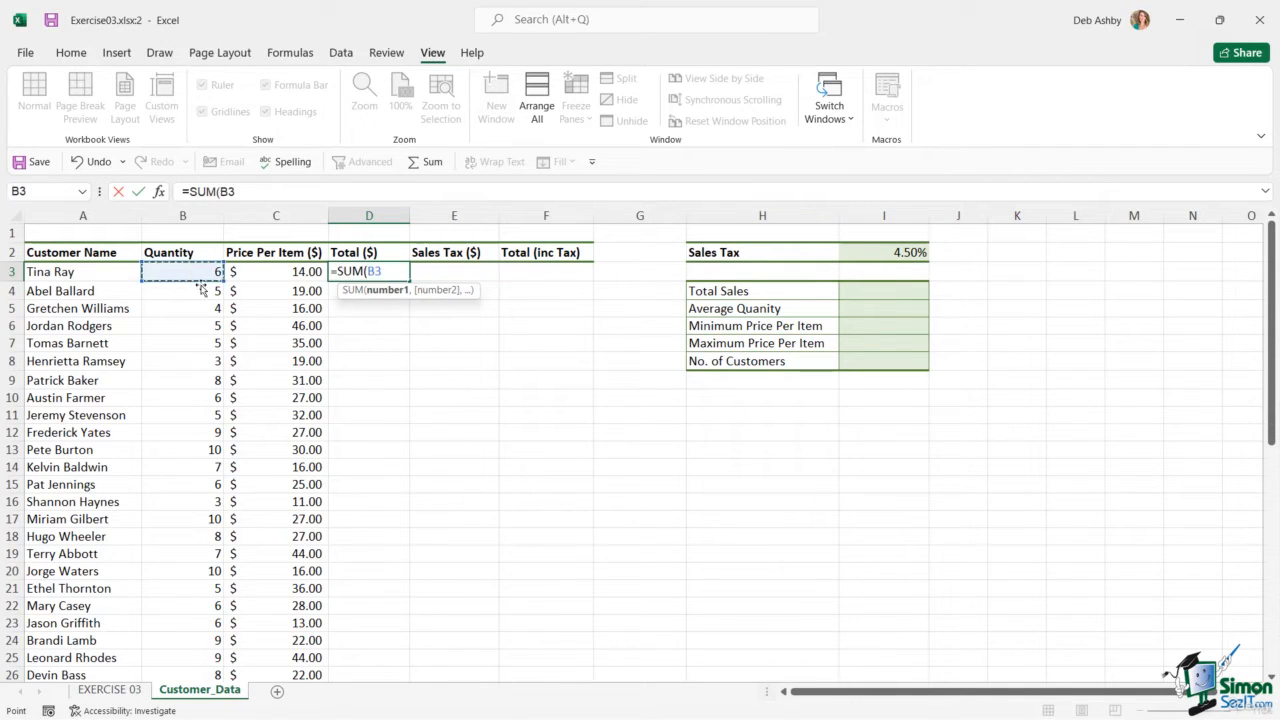
{"action": "type", "text": "*"}
{"action": "left_click", "coordinate": [306, 272]}
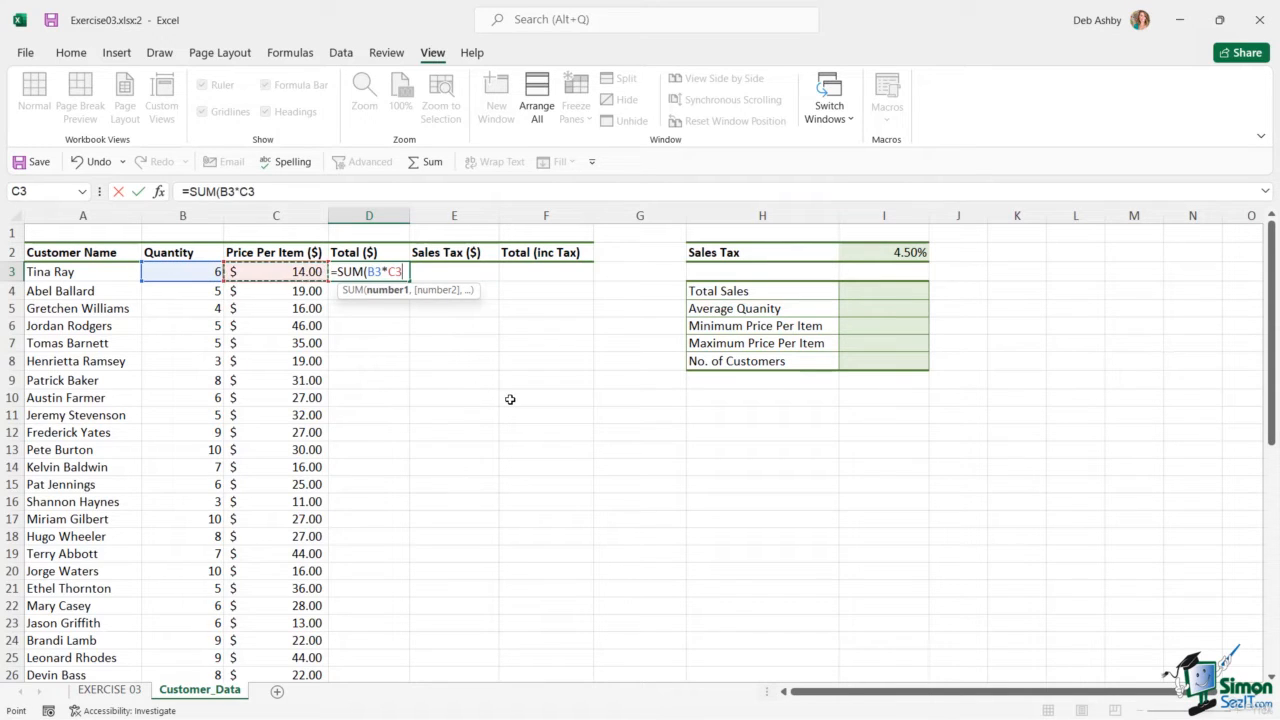
{"action": "type", "text": ")"}
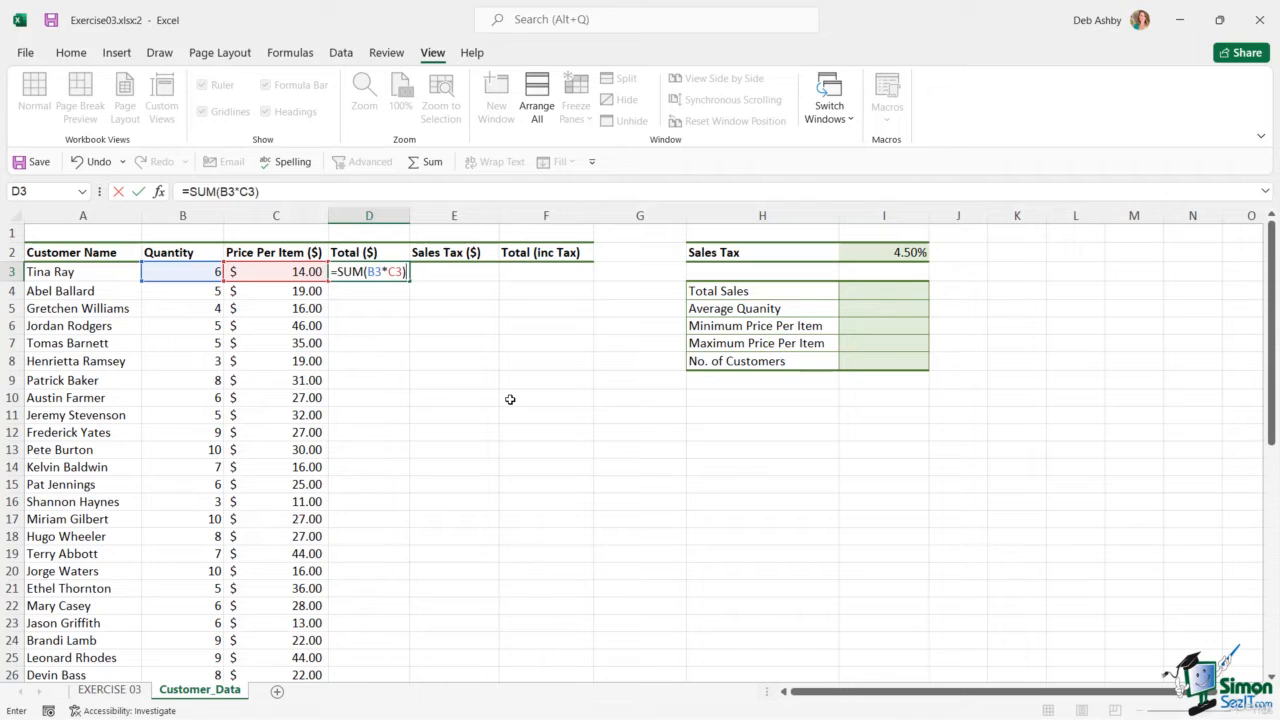
{"action": "key", "text": "ctrl+Return"}
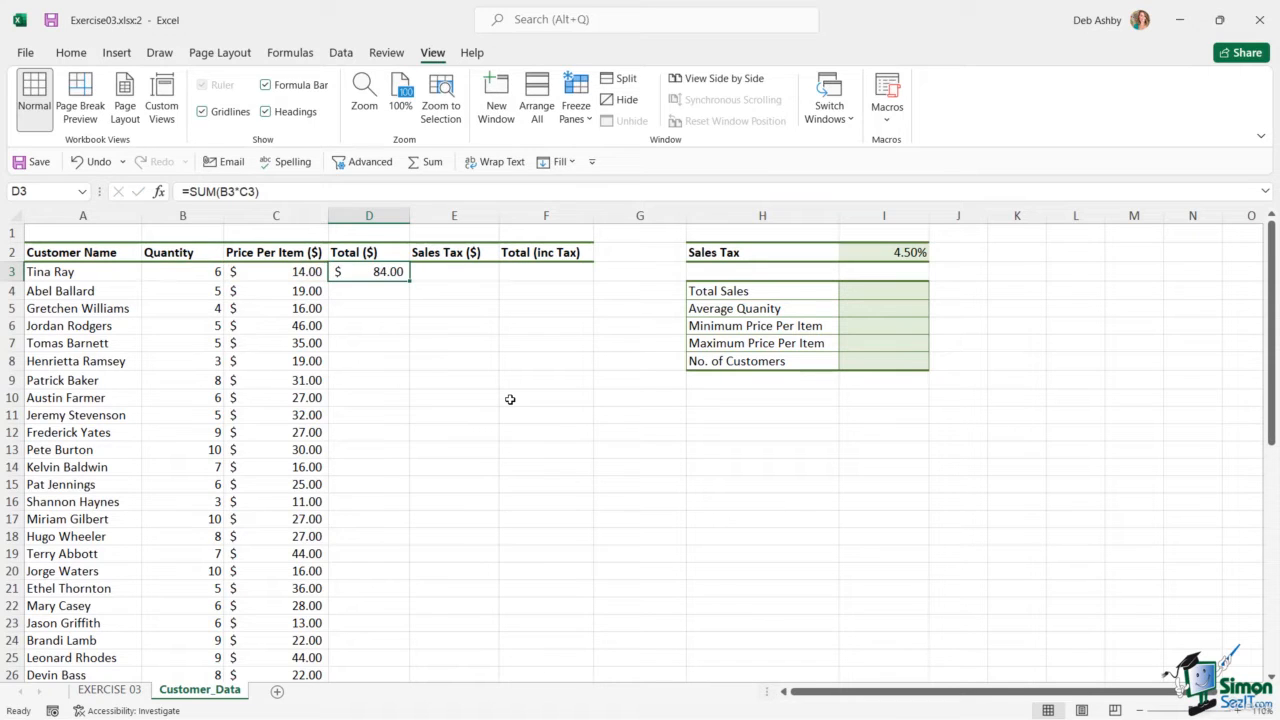
{"action": "double_click", "coordinate": [409, 282]}
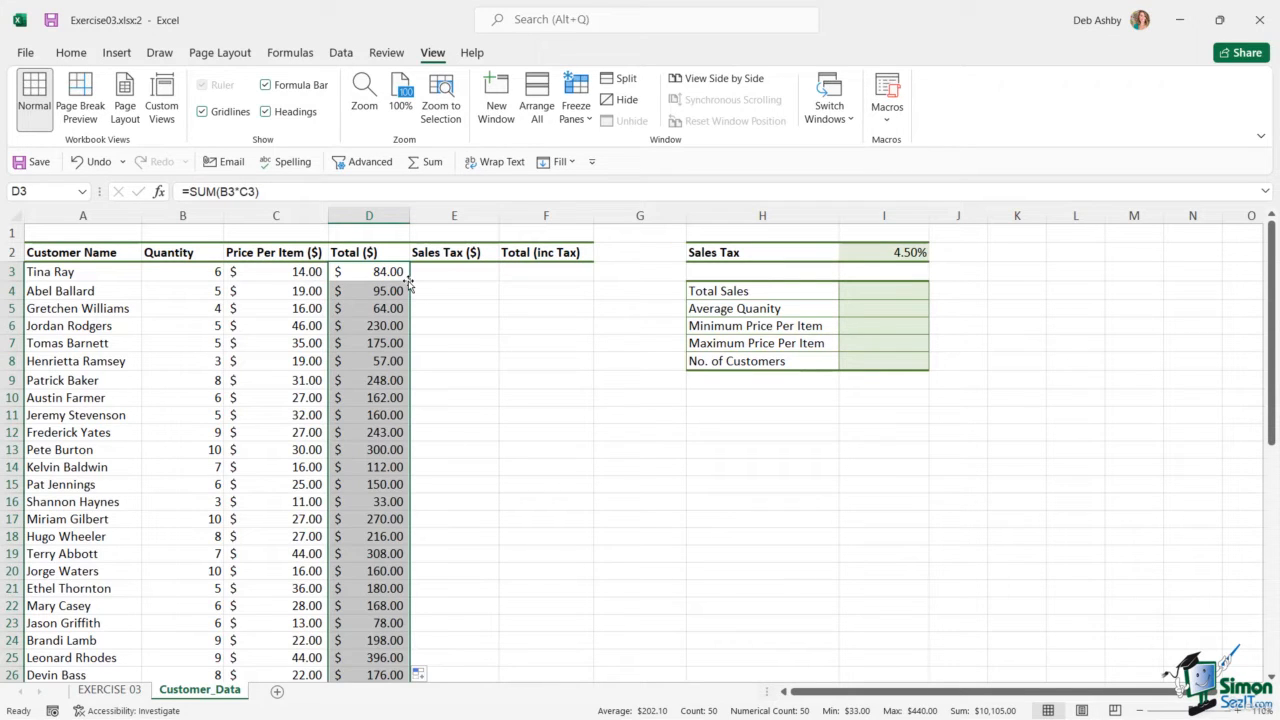
Calculate the sales tax in E3 with =SUM(D3*$I$2), using an absolute reference to the tax rate, and fill it down the column
{"action": "left_click", "coordinate": [446, 274]}
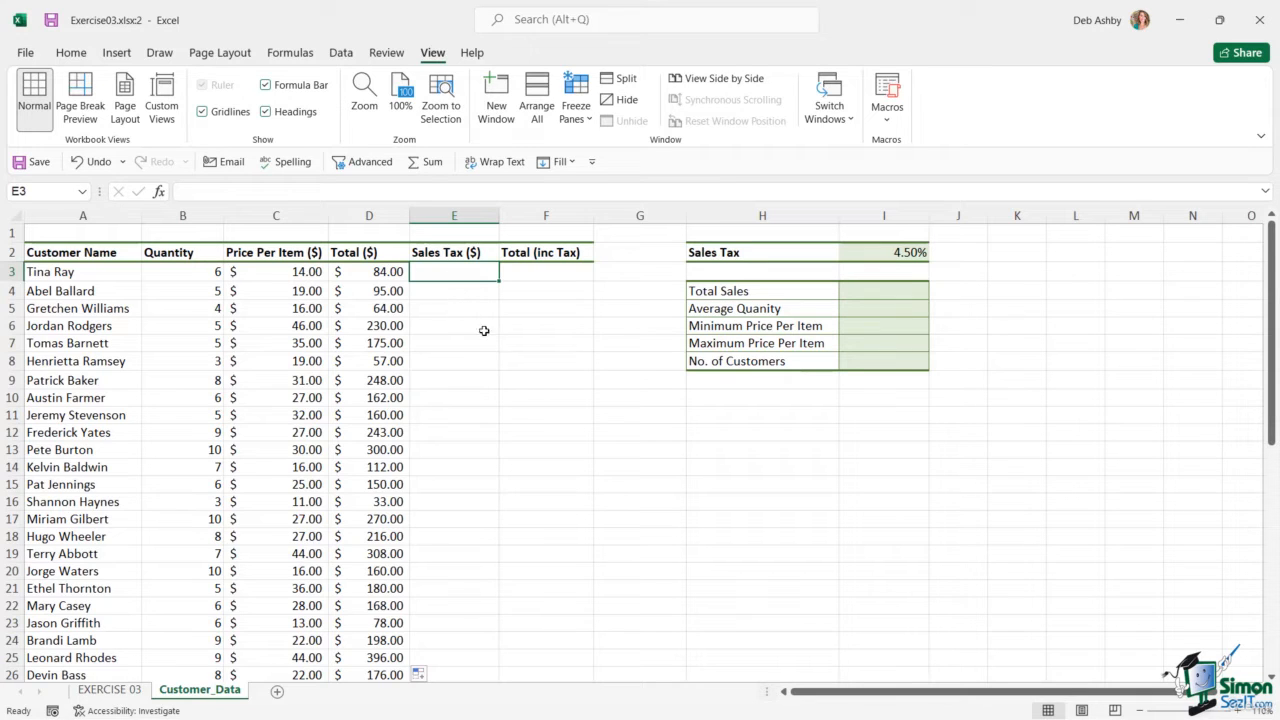
{"action": "left_click", "coordinate": [887, 255]}
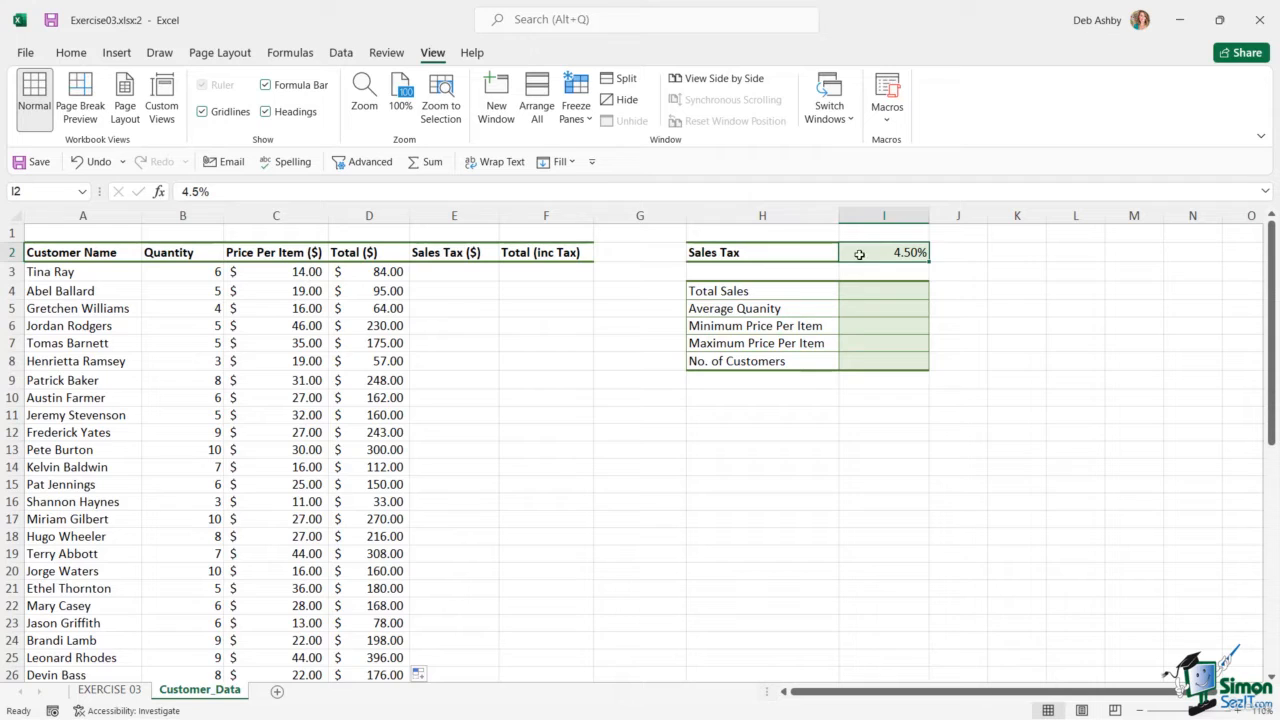
{"action": "left_click", "coordinate": [492, 272]}
{"action": "type", "text": "=SUM("}
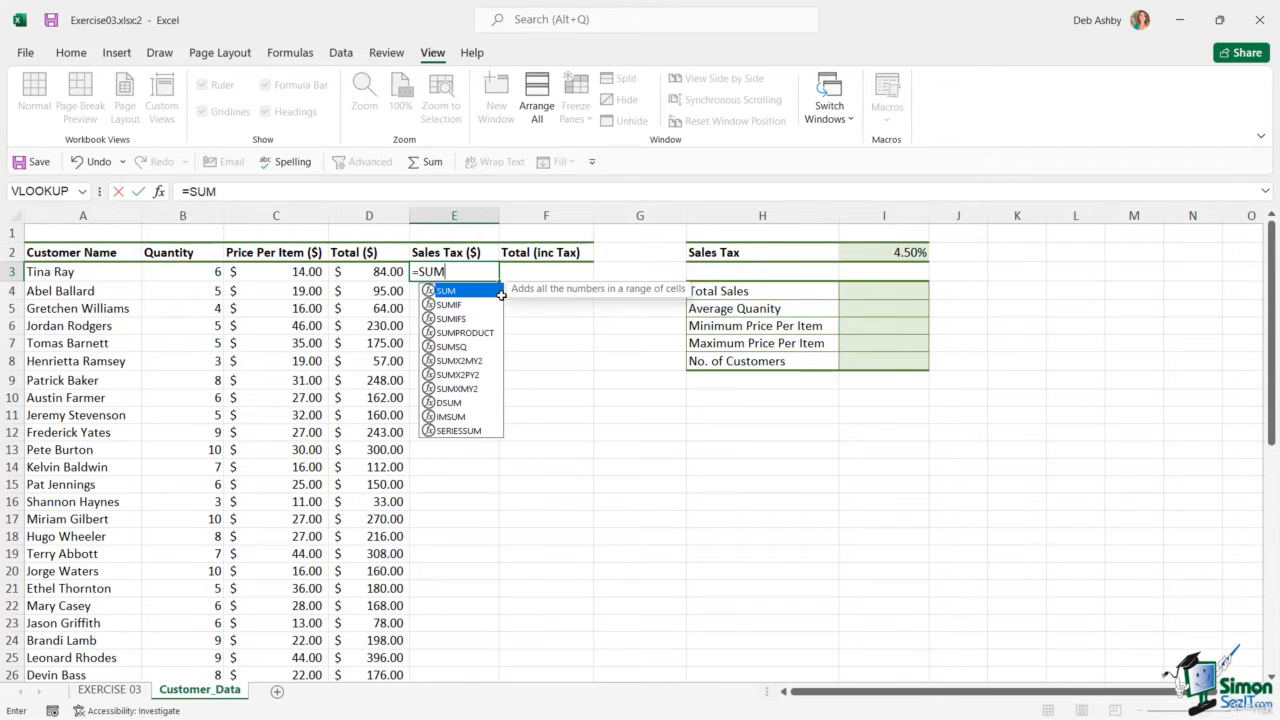
{"action": "left_click", "coordinate": [375, 272]}
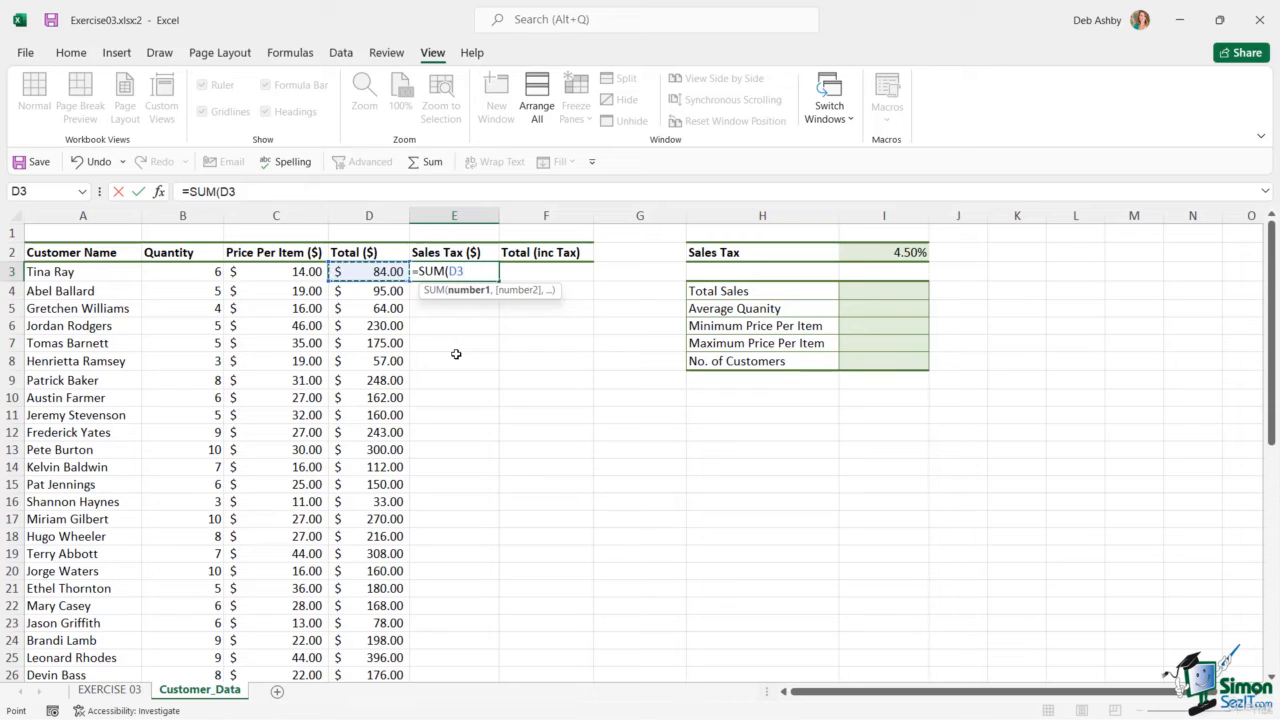
{"action": "type", "text": "*"}
{"action": "left_click", "coordinate": [867, 254]}
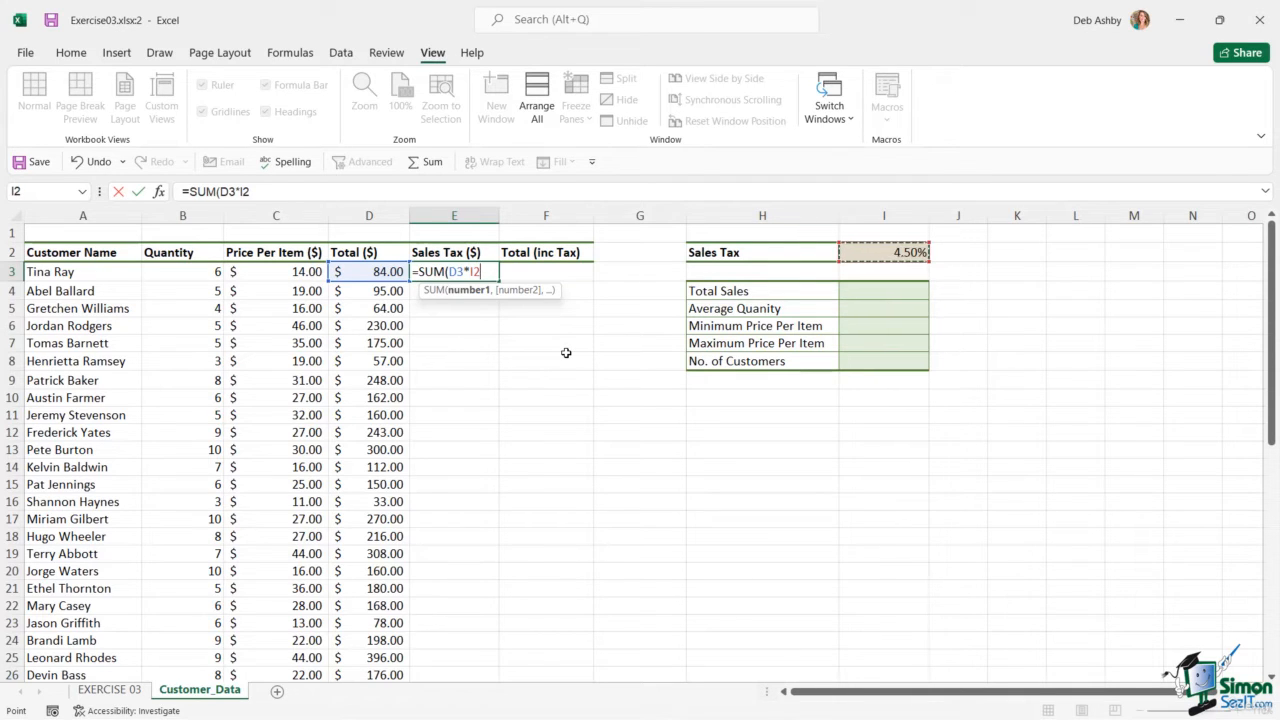
{"action": "key", "text": "F4"}
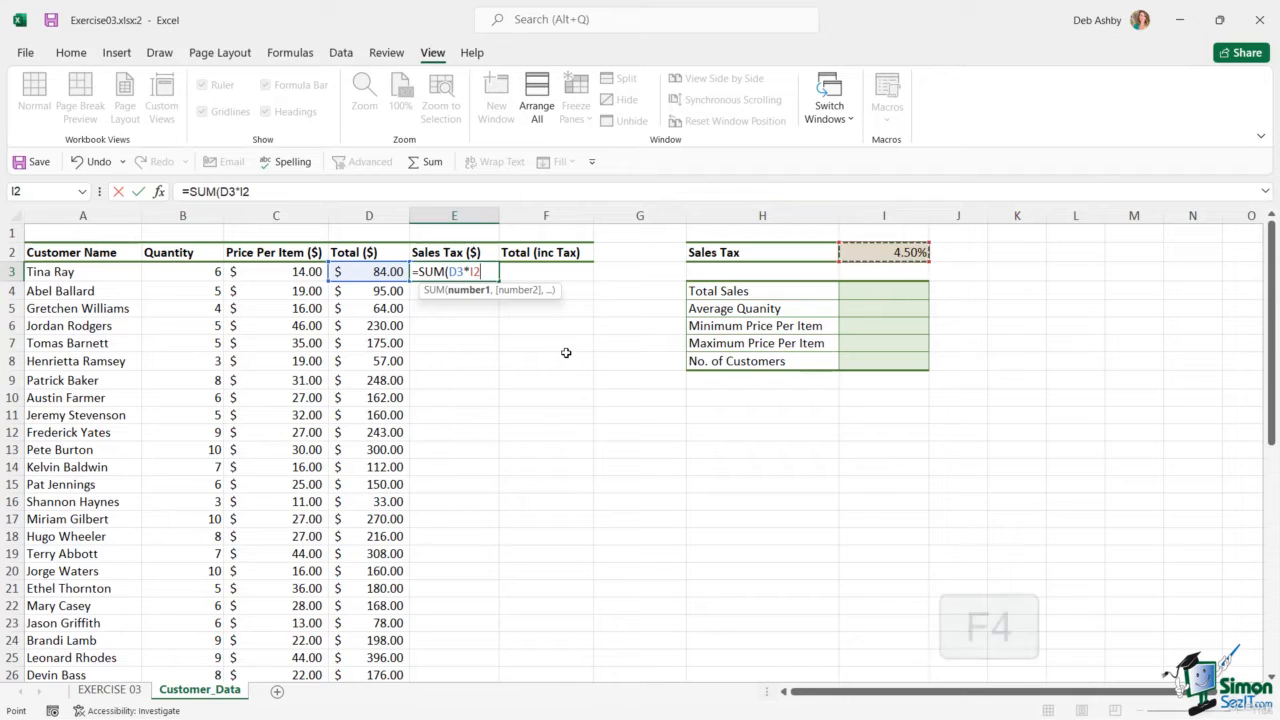
{"action": "key", "text": "F4"}
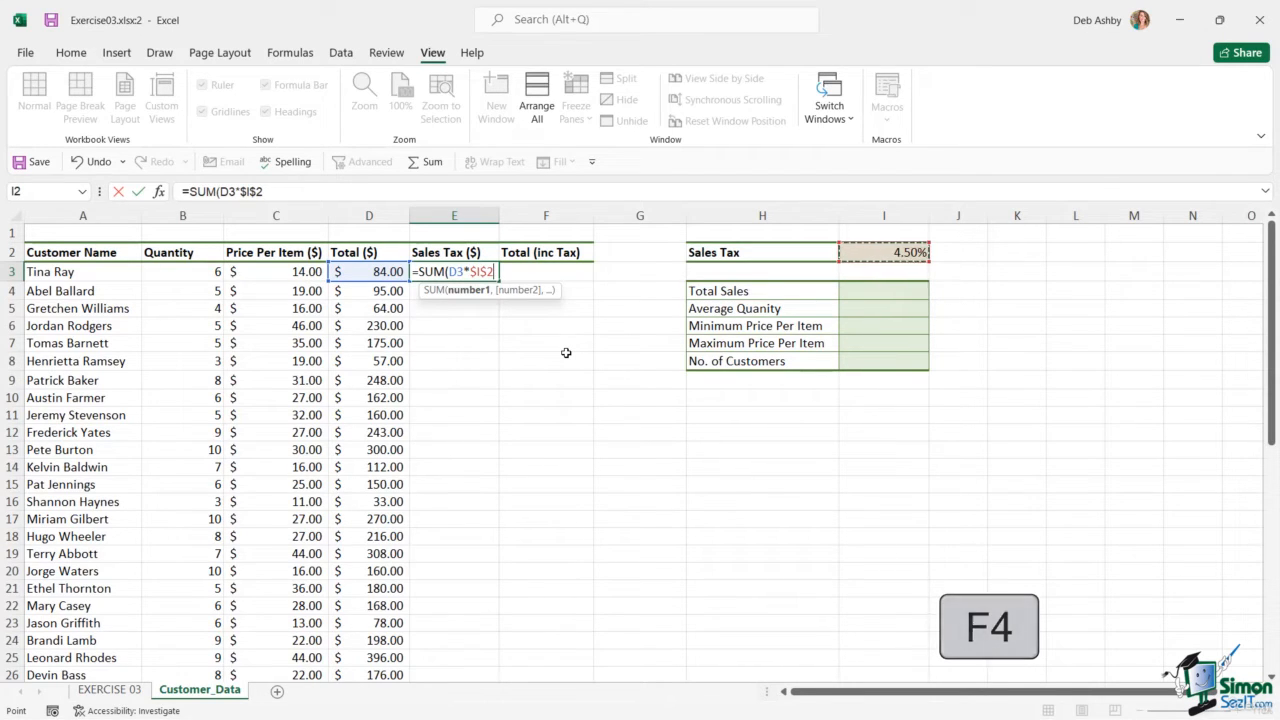
{"action": "type", "text": ")"}
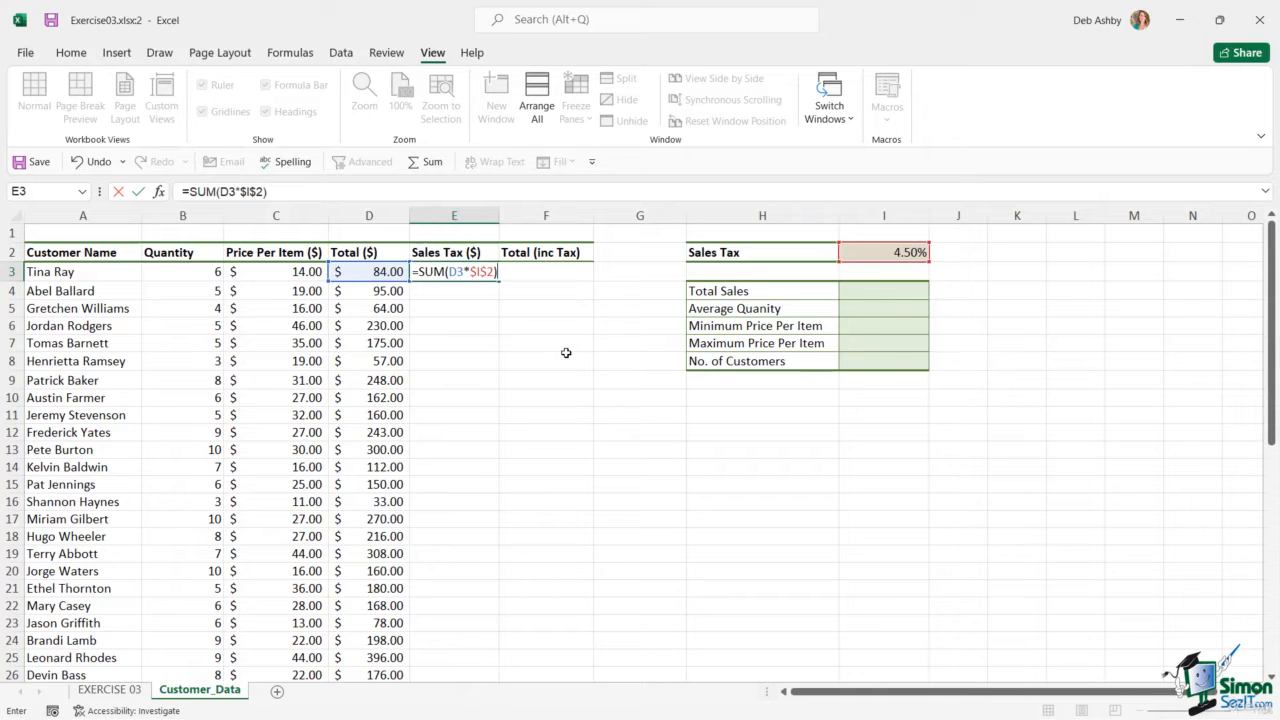
{"action": "key", "text": "ctrl+Return"}
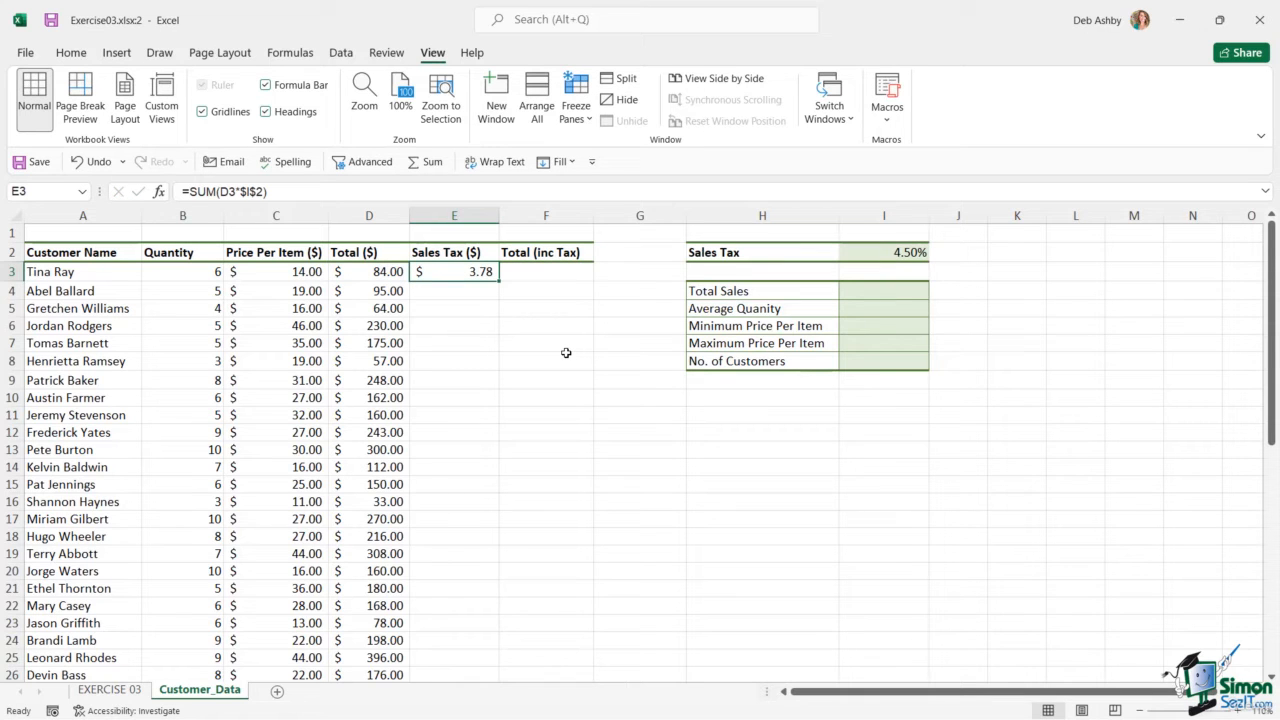
{"action": "double_click", "coordinate": [498, 279]}
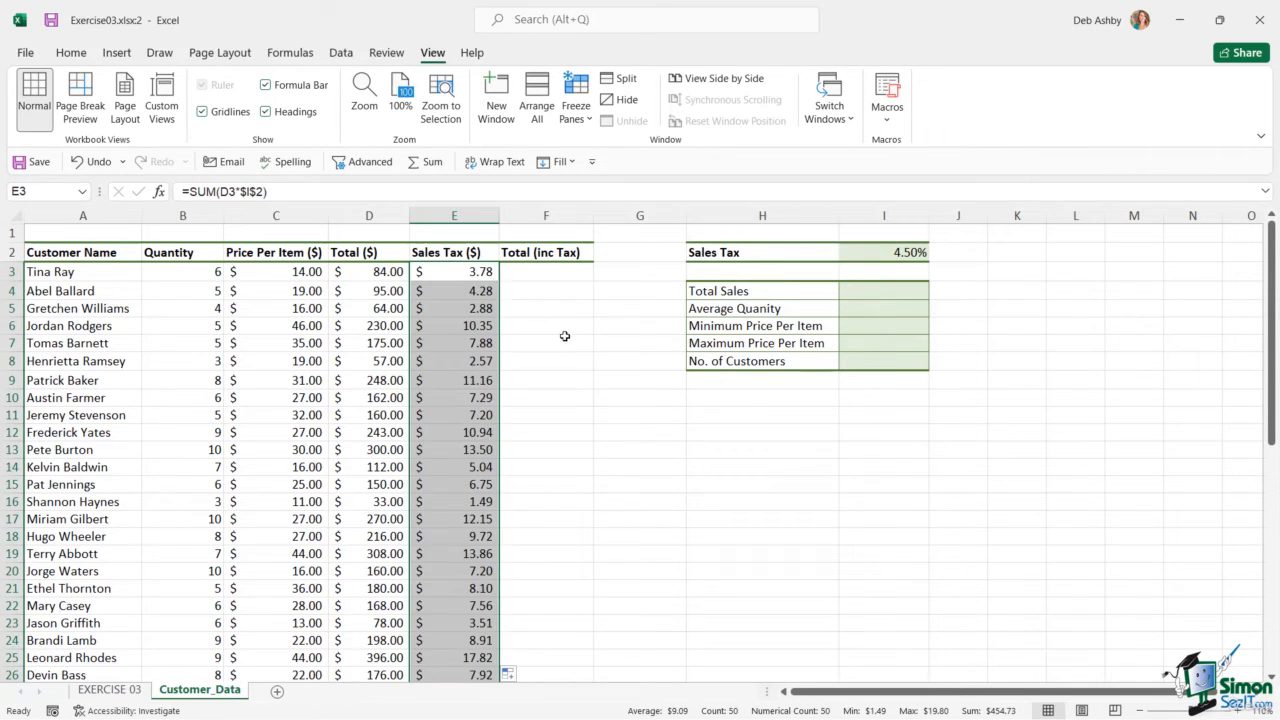
Calculate the total including tax in F3 with =SUM(D3+E3) and fill the formula down the Total (inc Tax) column
{"action": "left_click", "coordinate": [541, 272]}
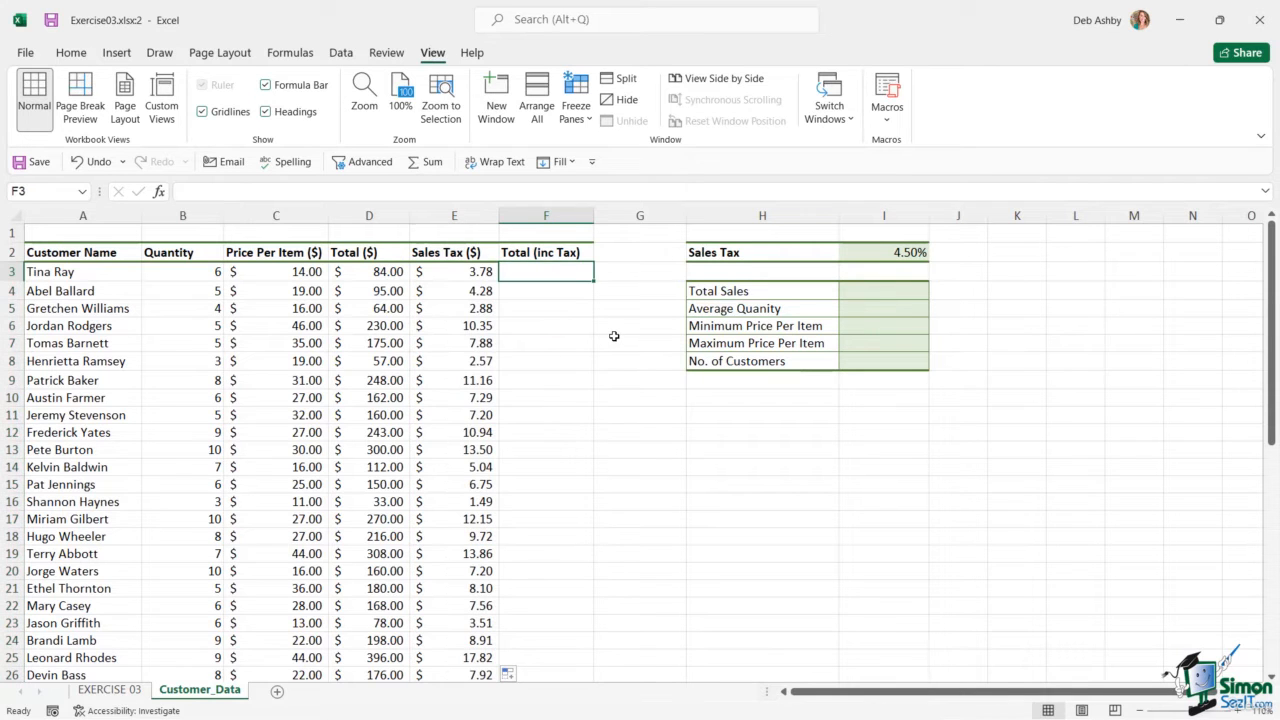
{"action": "type", "text": "=SUM("}
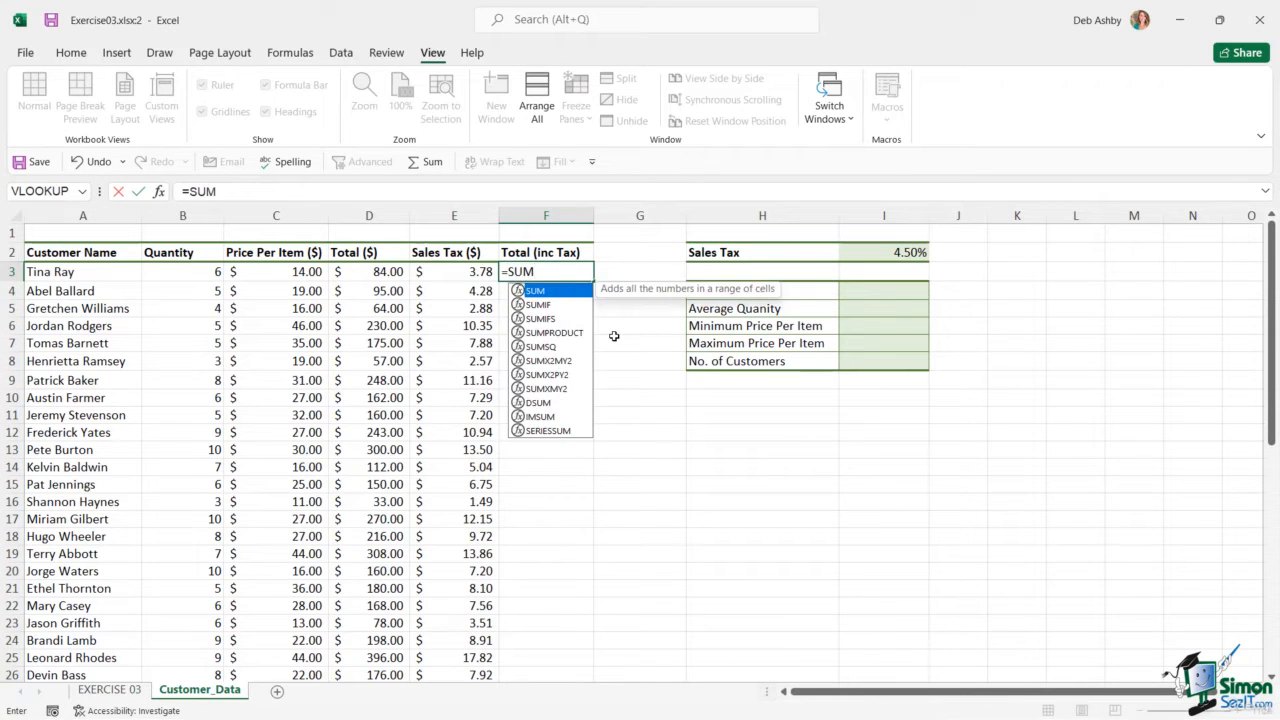
{"action": "left_click", "coordinate": [378, 271]}
{"action": "type", "text": "+"}
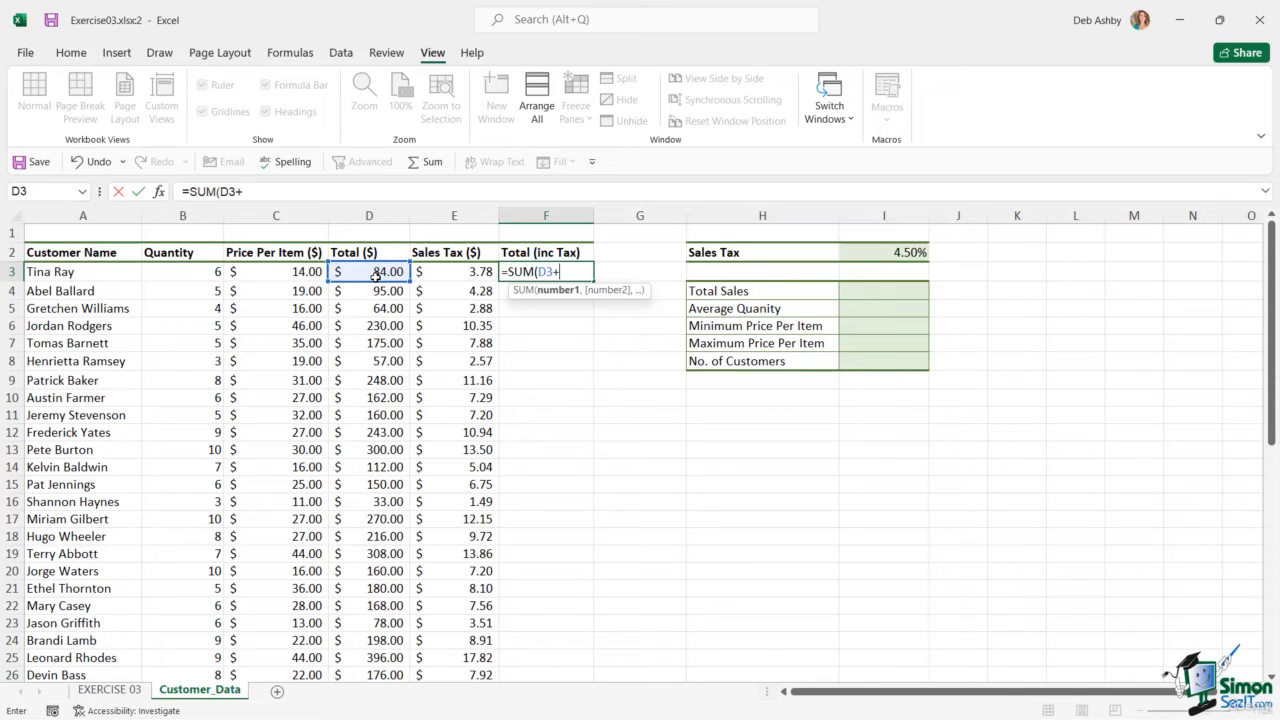
{"action": "left_click", "coordinate": [440, 273]}
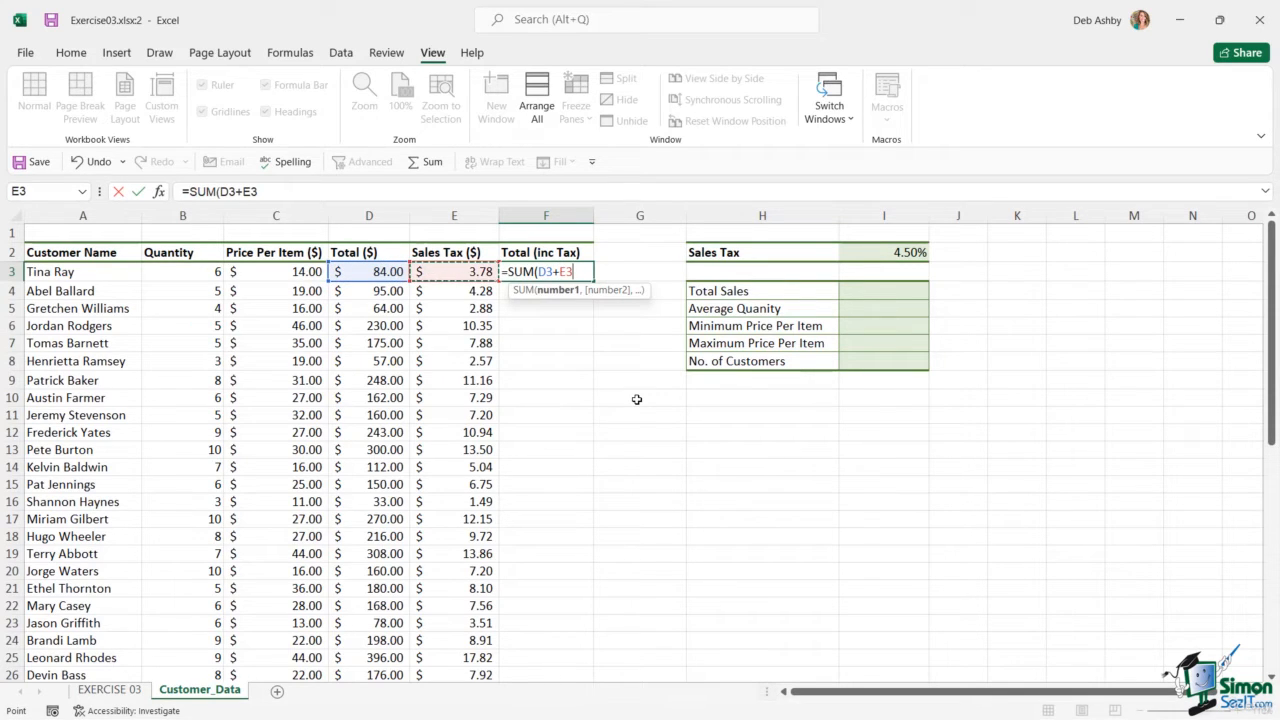
{"action": "type", "text": ")"}
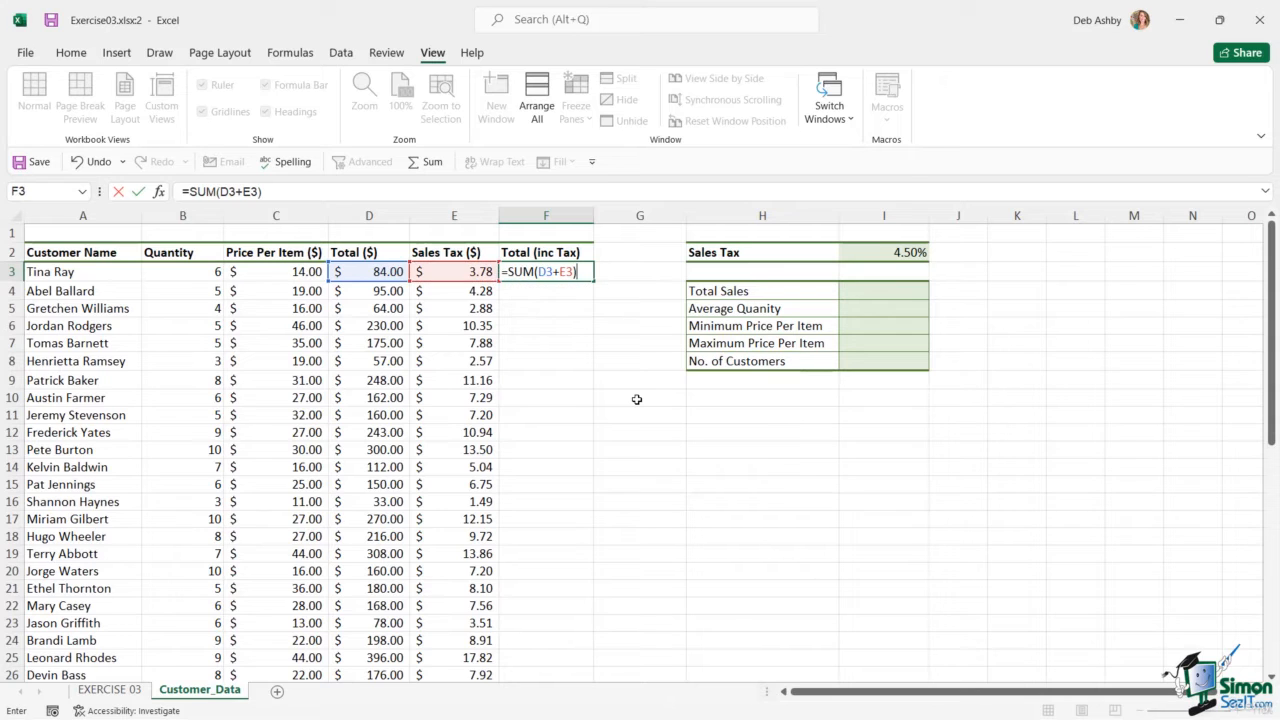
{"action": "key", "text": "ctrl+Return"}
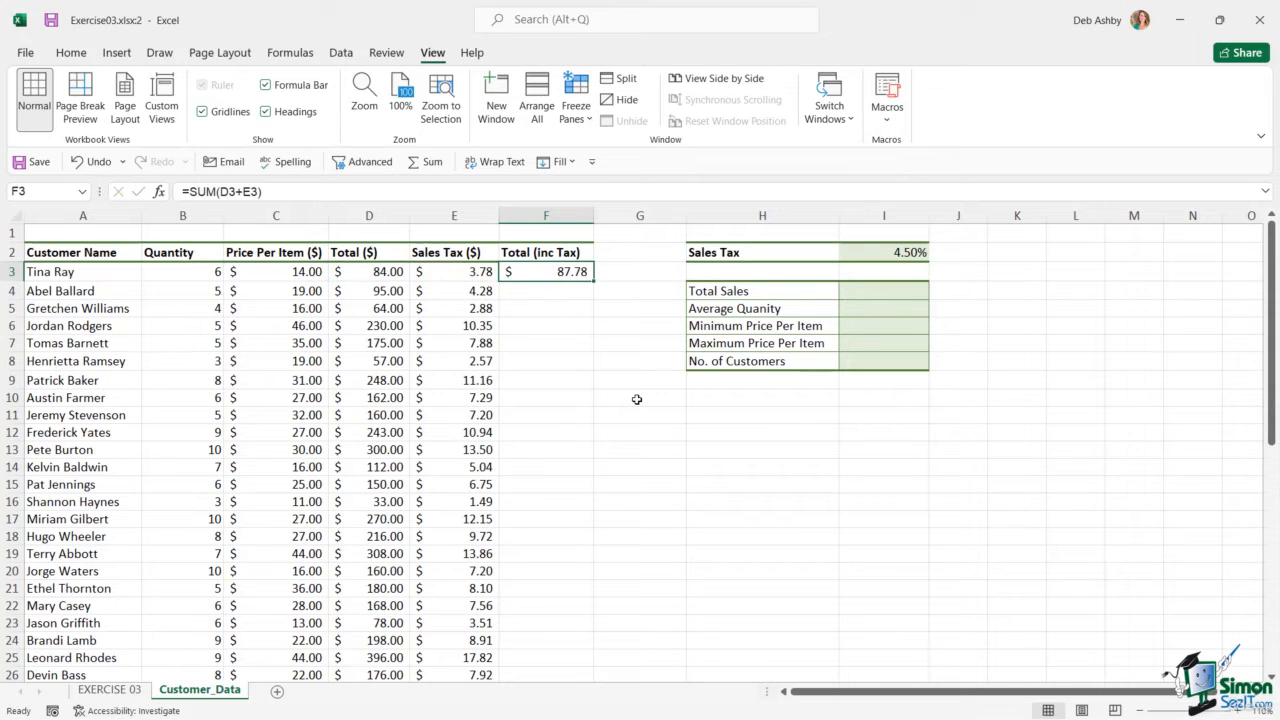
{"action": "double_click", "coordinate": [593, 281]}
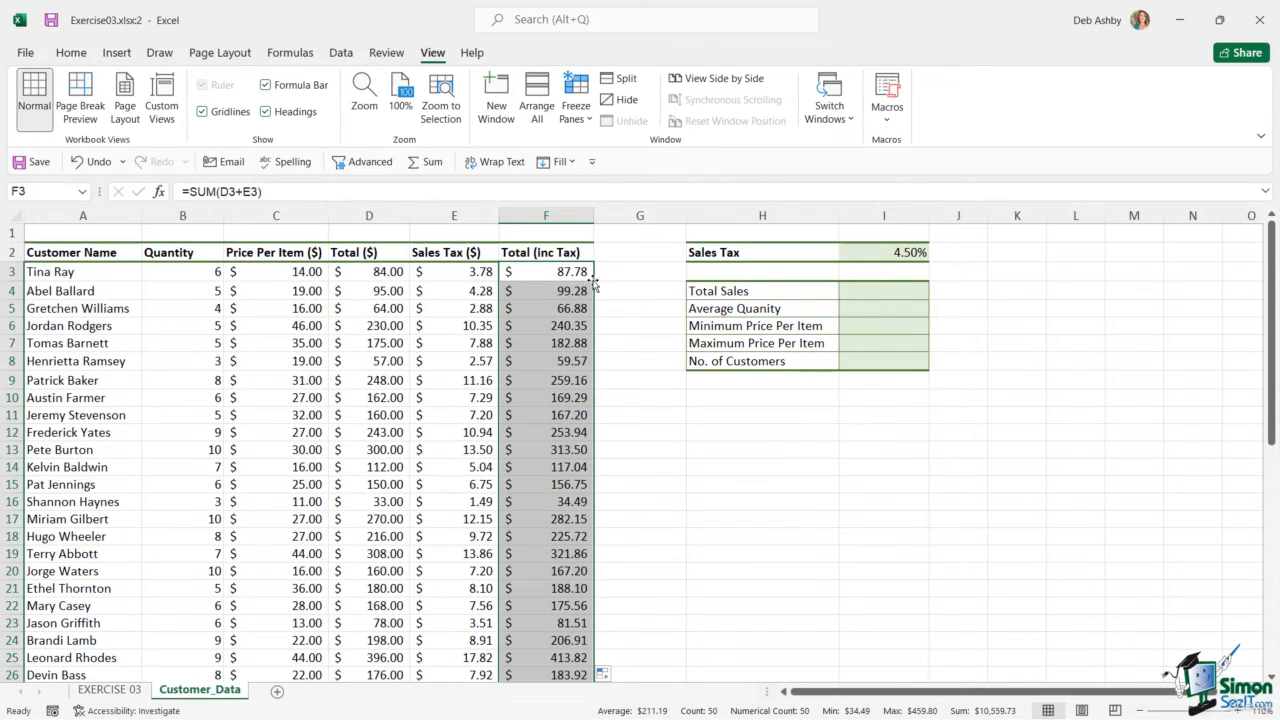
Calculate Total Sales in I4 by summing the pre-tax Total ($) column with =SUM(D3:D52)
{"action": "left_click", "coordinate": [872, 292]}
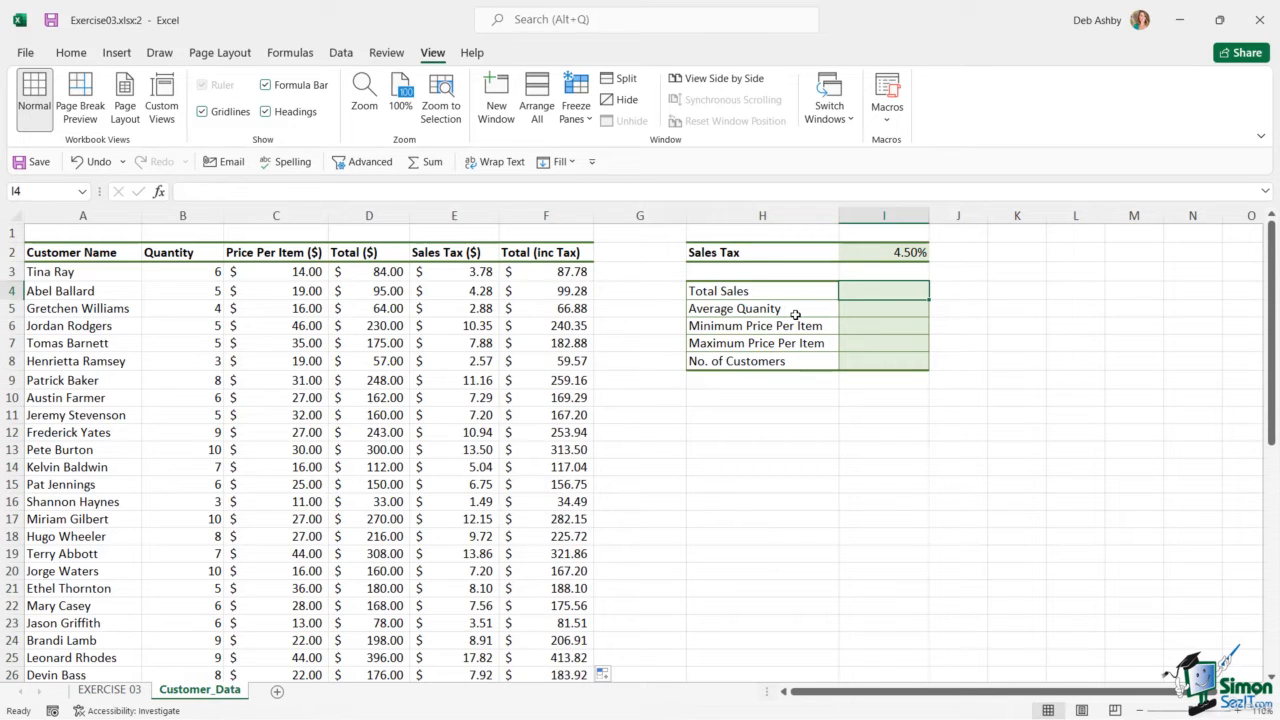
{"action": "left_click_drag", "start_coordinate": [866, 292], "coordinate": [866, 363]}
{"action": "left_click", "coordinate": [877, 295]}
{"action": "left_click", "coordinate": [370, 218]}
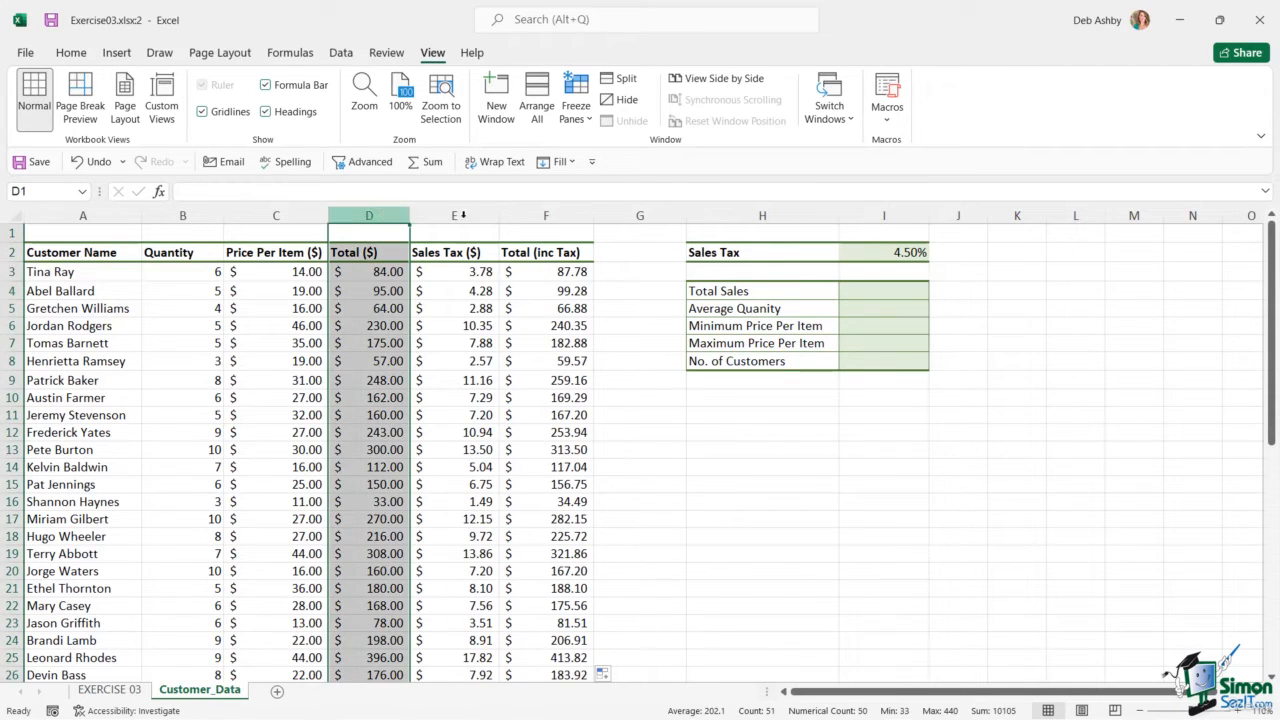
{"action": "left_click", "coordinate": [555, 216]}
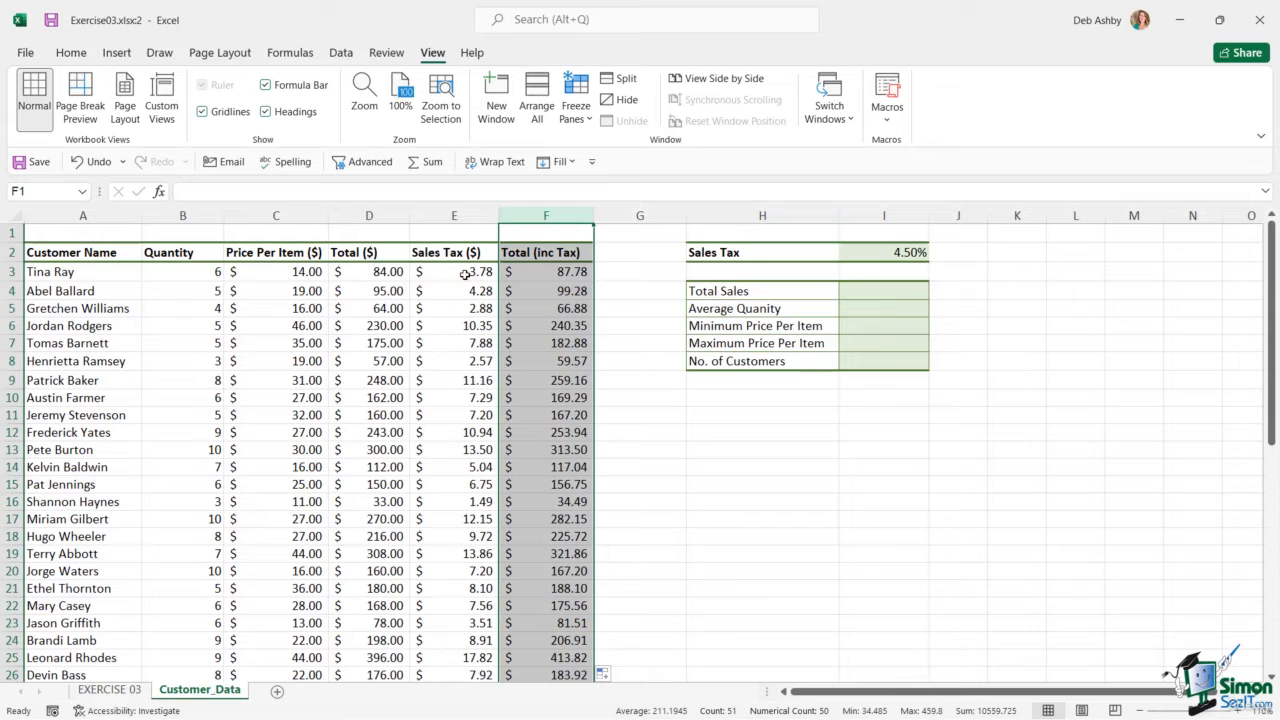
{"action": "left_click", "coordinate": [370, 216]}
{"action": "left_click", "coordinate": [855, 291]}
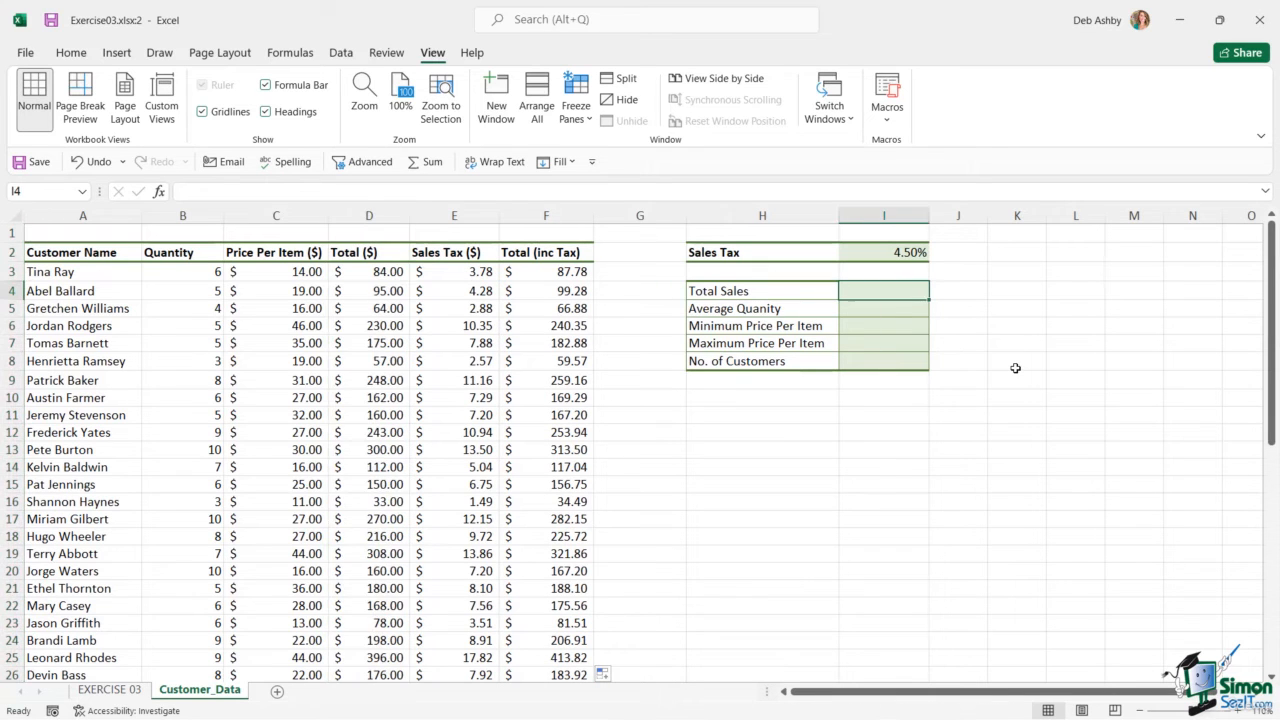
{"action": "type", "text": "=SUM("}
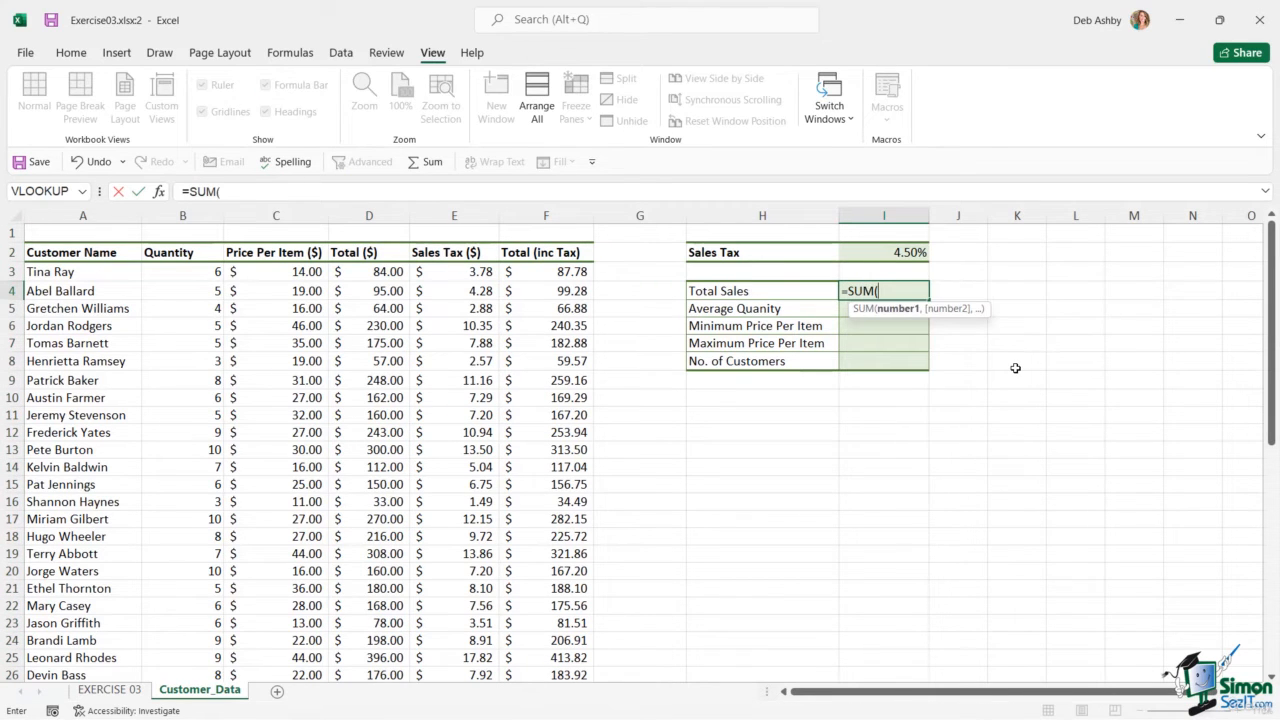
{"action": "left_click", "coordinate": [387, 272]}
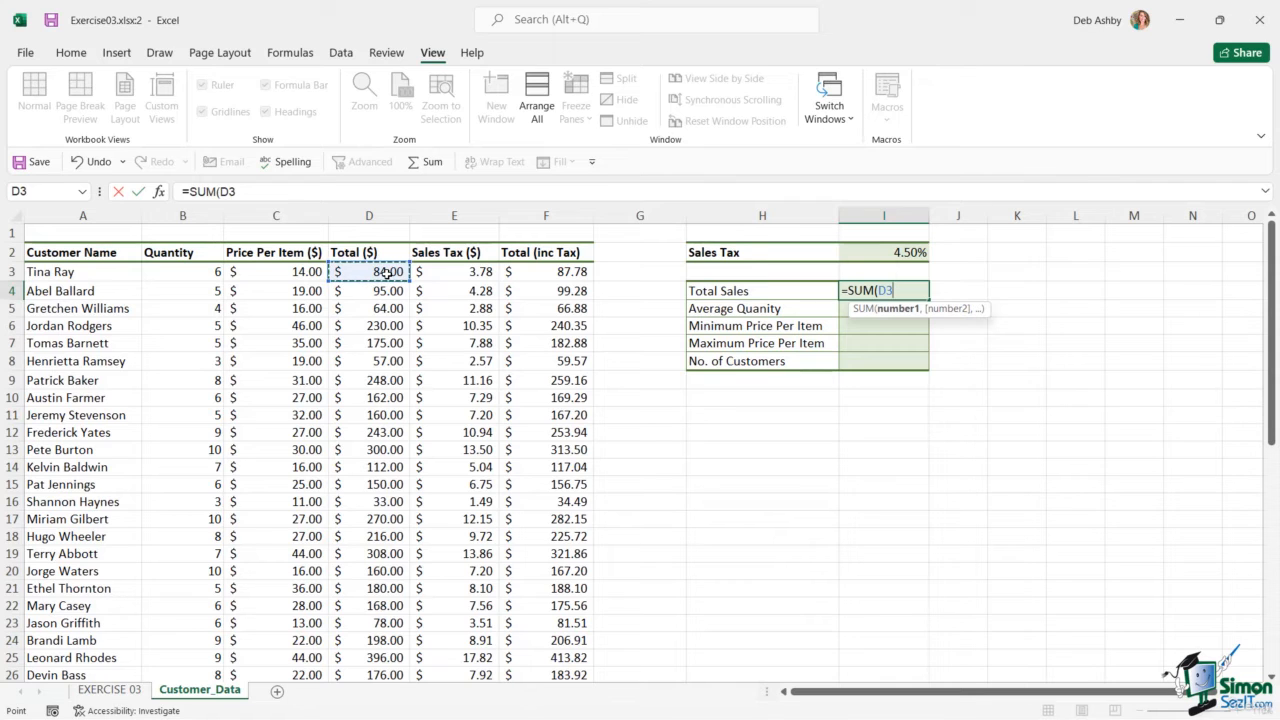
{"action": "key", "text": "ctrl+shift+Down"}
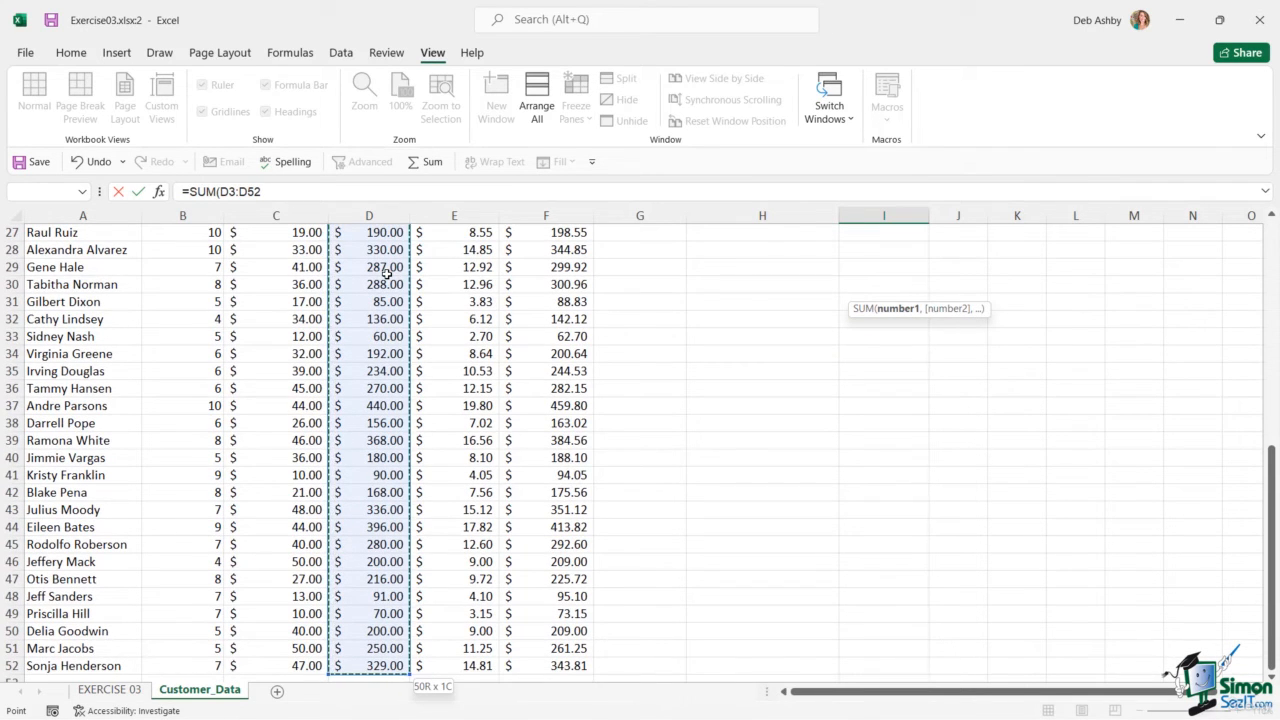
{"action": "key", "text": "Return"}
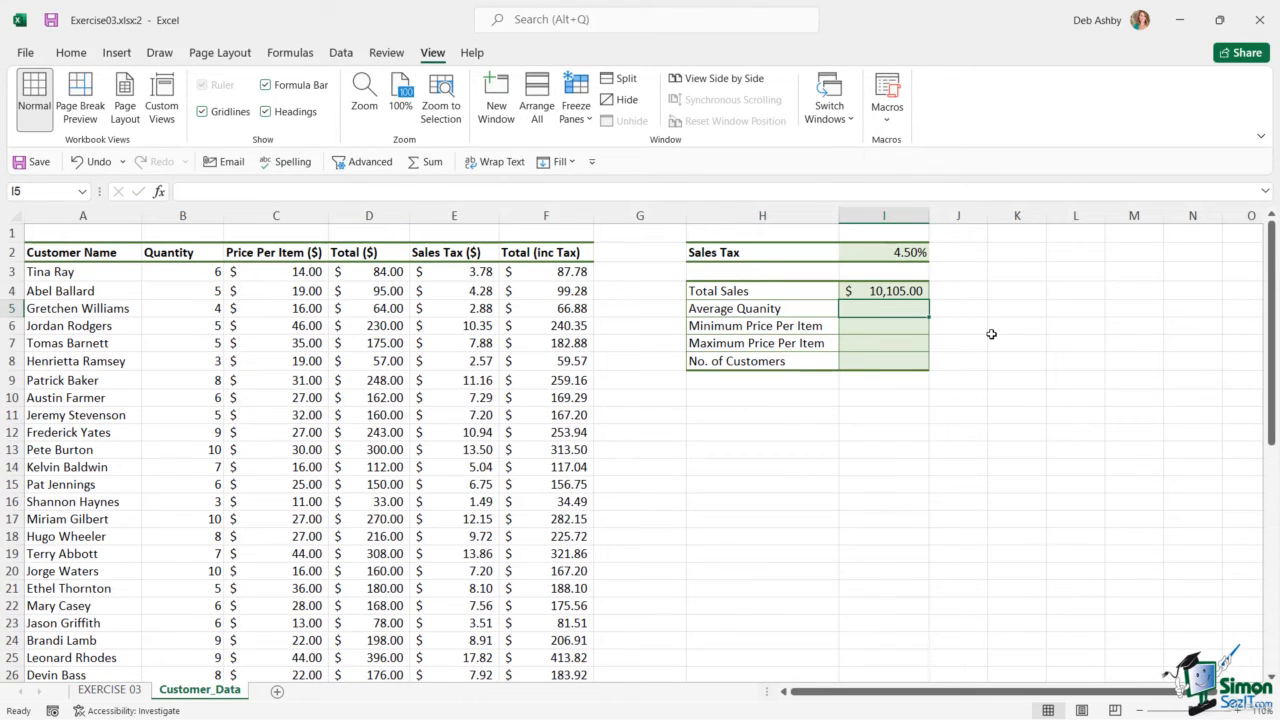
Calculate the average quantity in I5 with =AVERAGE(B3:B52)
{"action": "type", "text": "=average"}
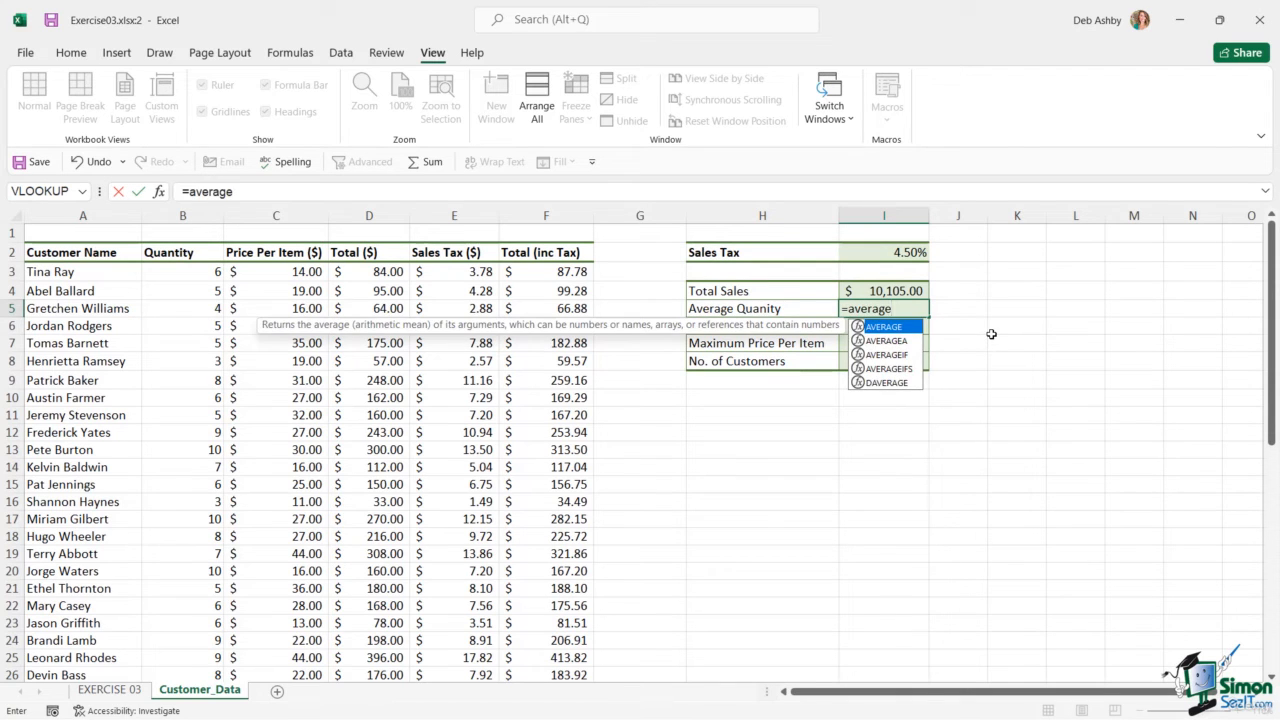
{"action": "key", "text": "Tab"}
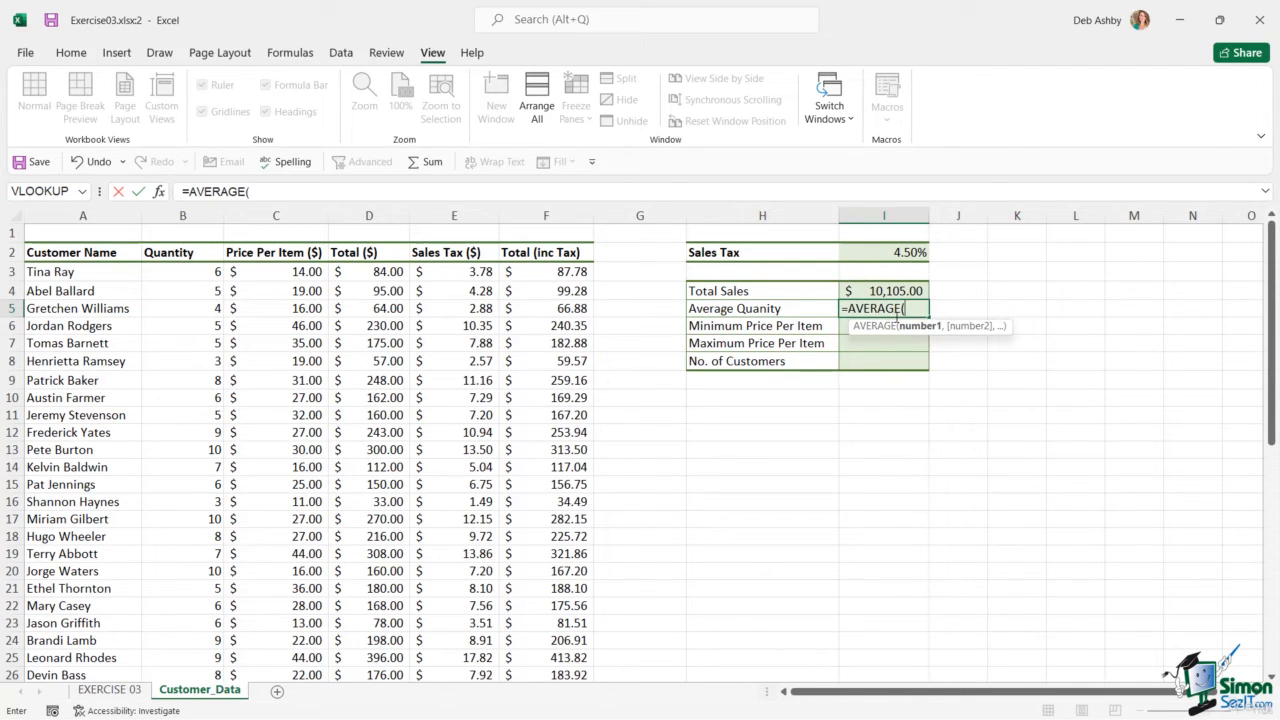
{"action": "left_click", "coordinate": [182, 272]}
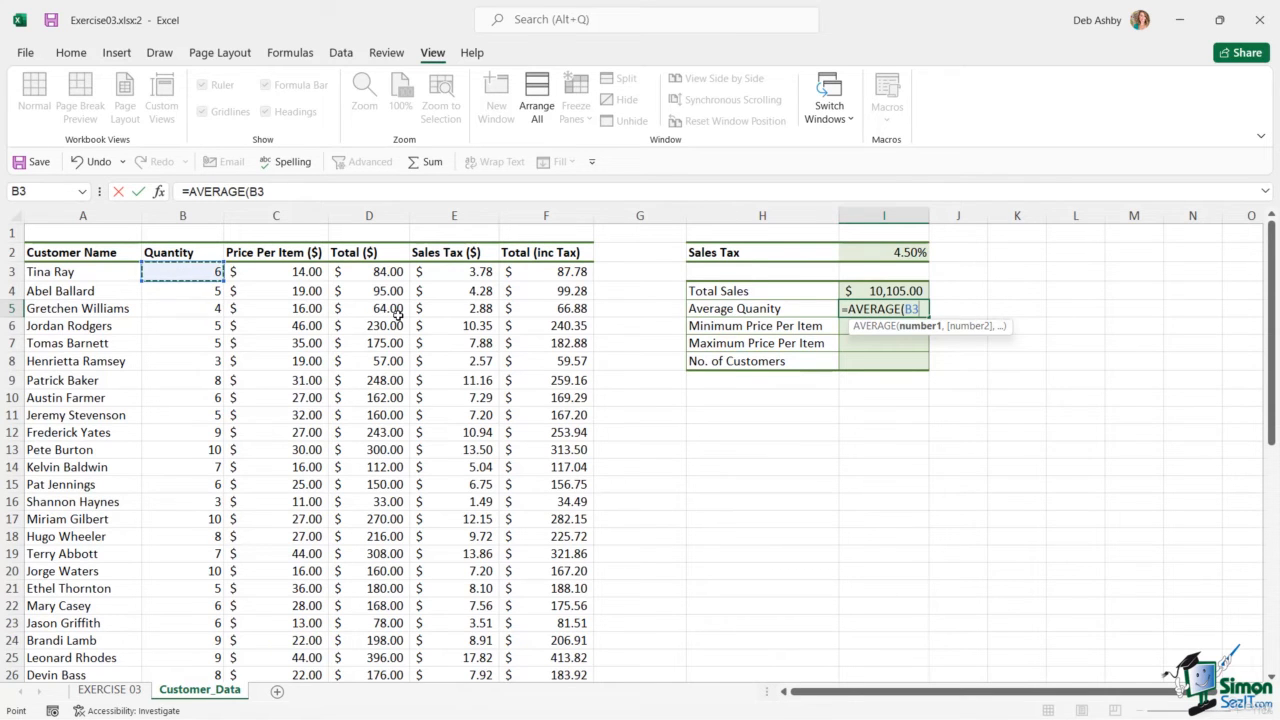
{"action": "key", "text": "ctrl+shift+Down"}
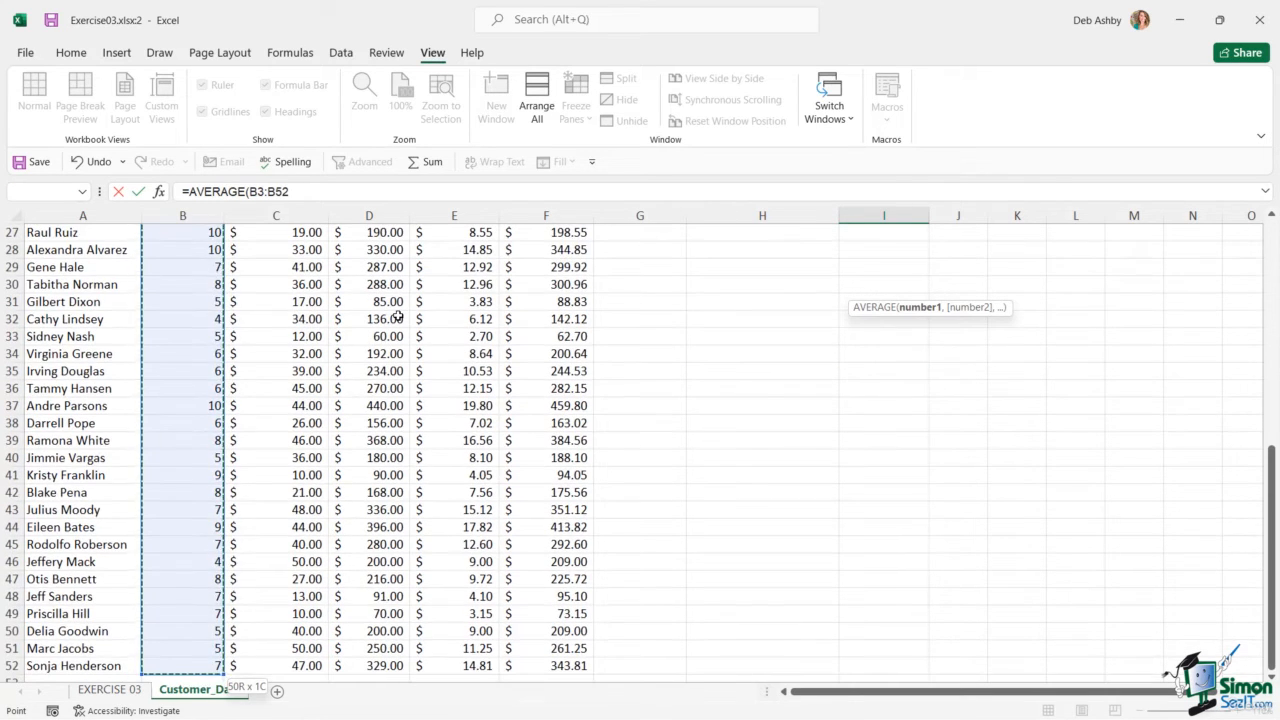
{"action": "type", "text": ")"}
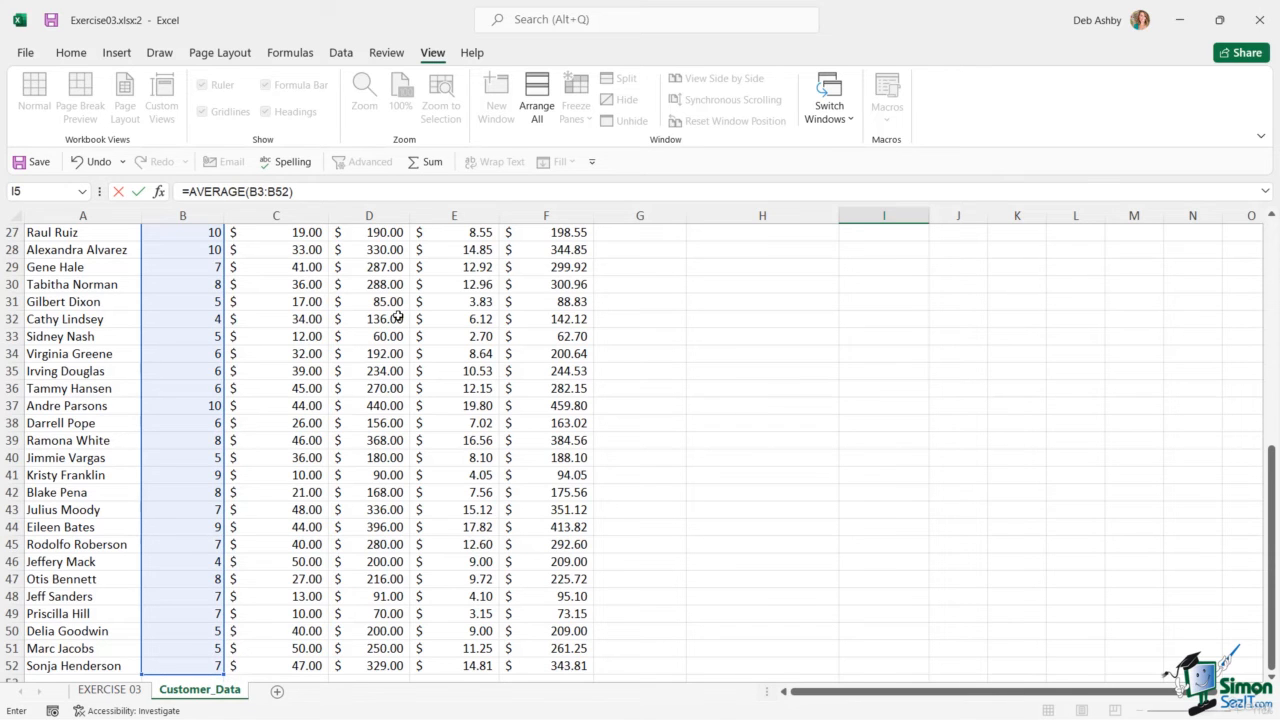
{"action": "key", "text": "Return"}
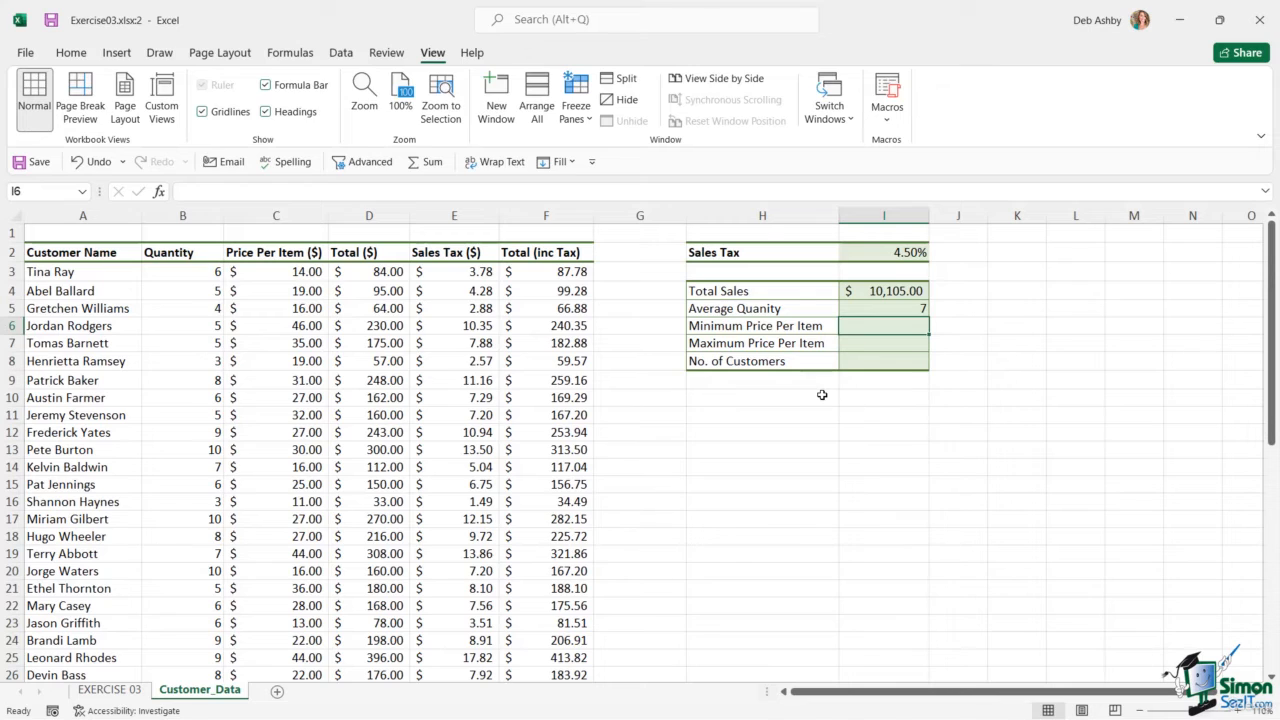
Find the minimum price per item in I6 with =MIN(C3:C52)
{"action": "type", "text": "=MIN("}
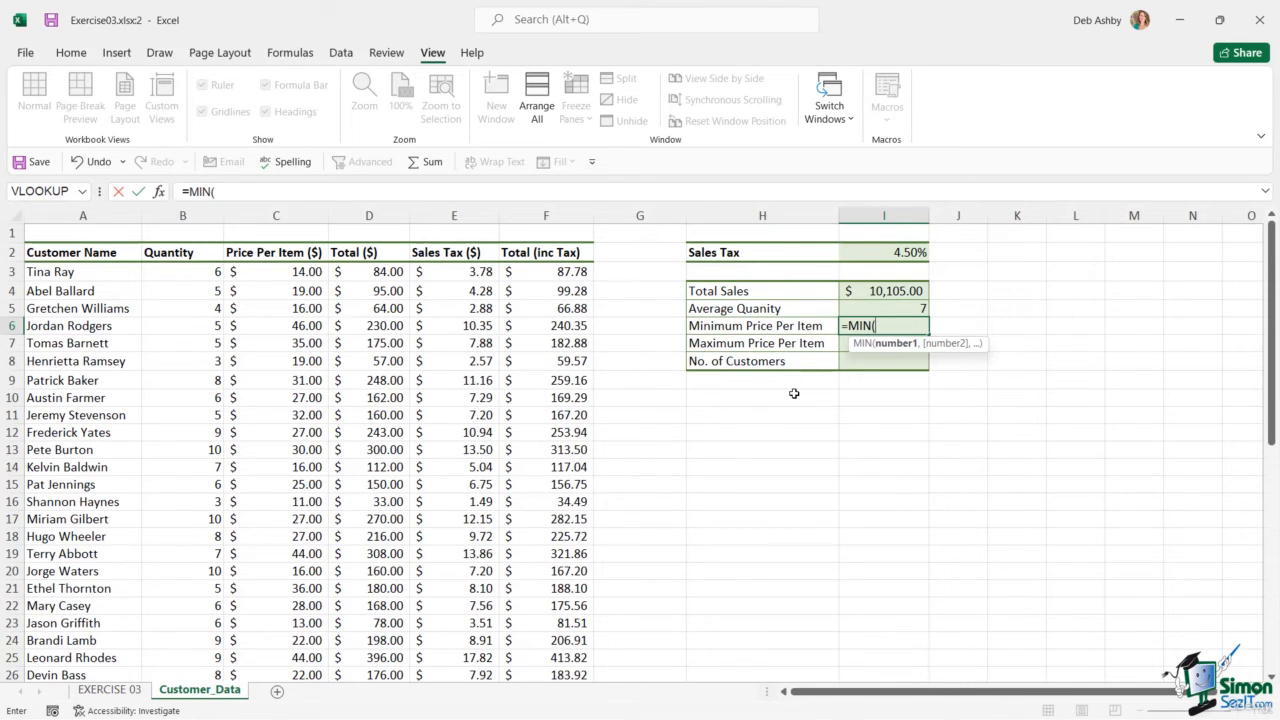
{"action": "left_click", "coordinate": [278, 271]}
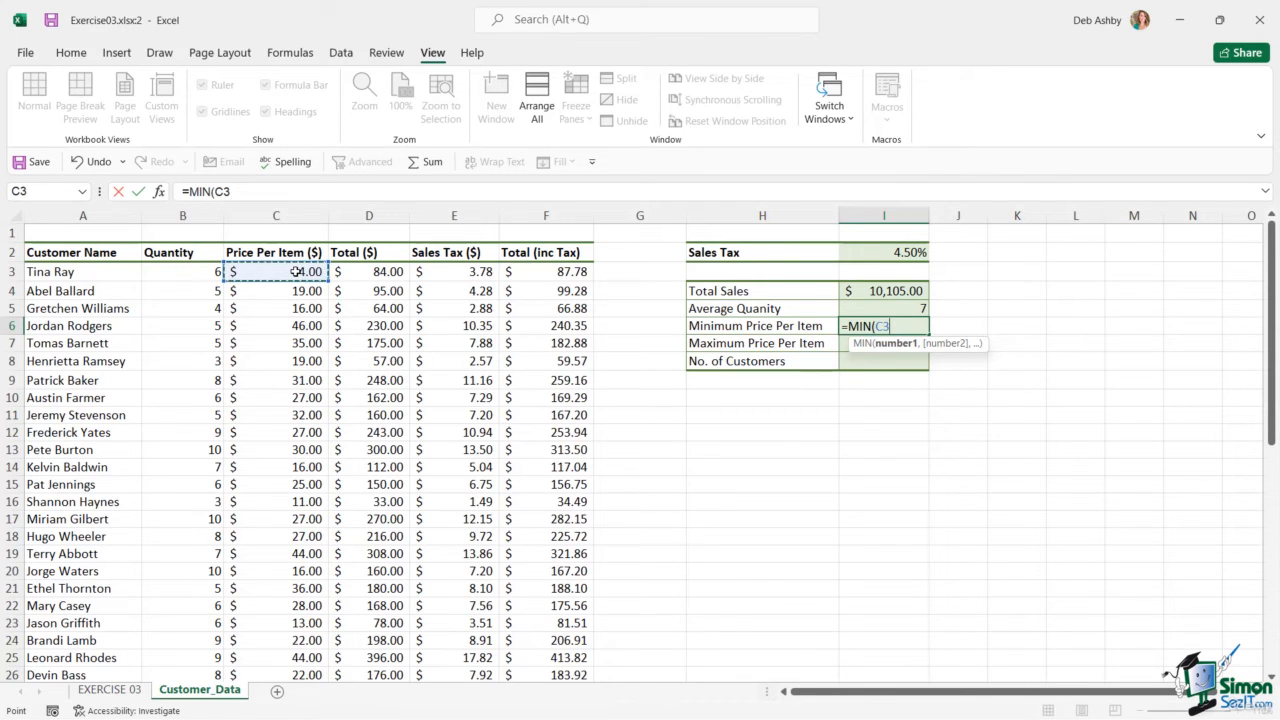
{"action": "key", "text": "ctrl+shift+Down"}
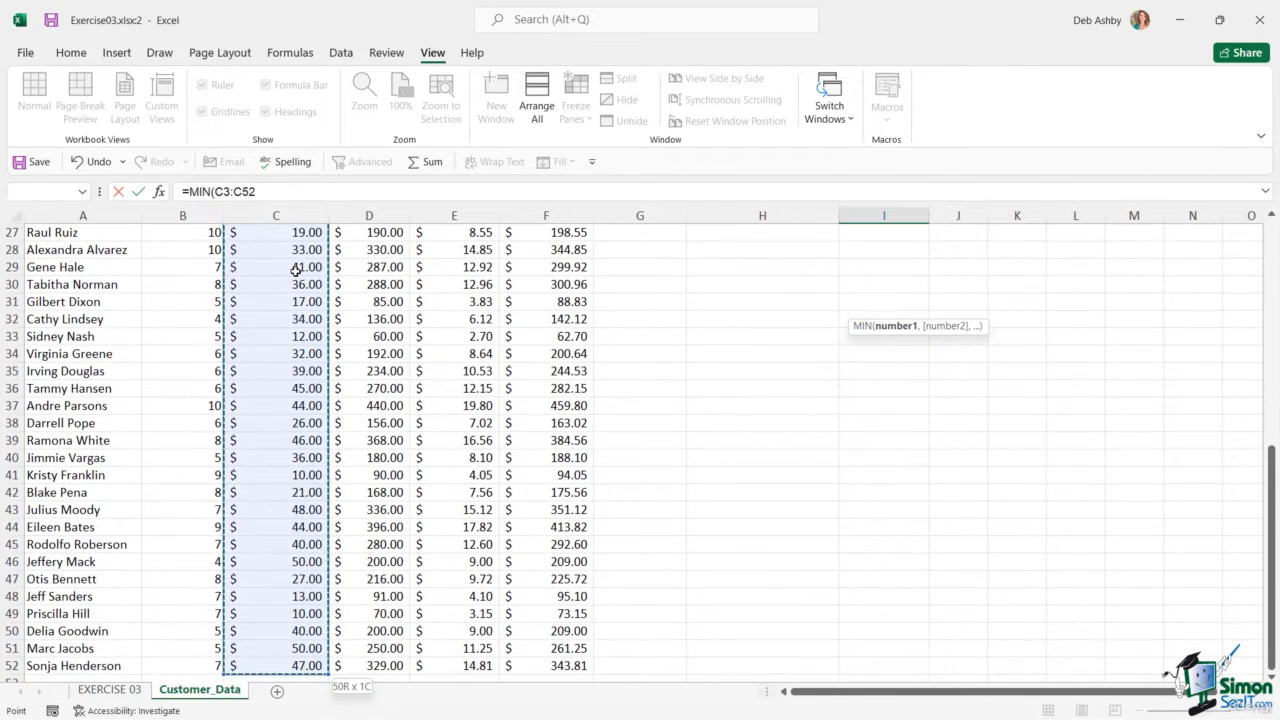
{"action": "type", "text": ")"}
{"action": "key", "text": "Return"}
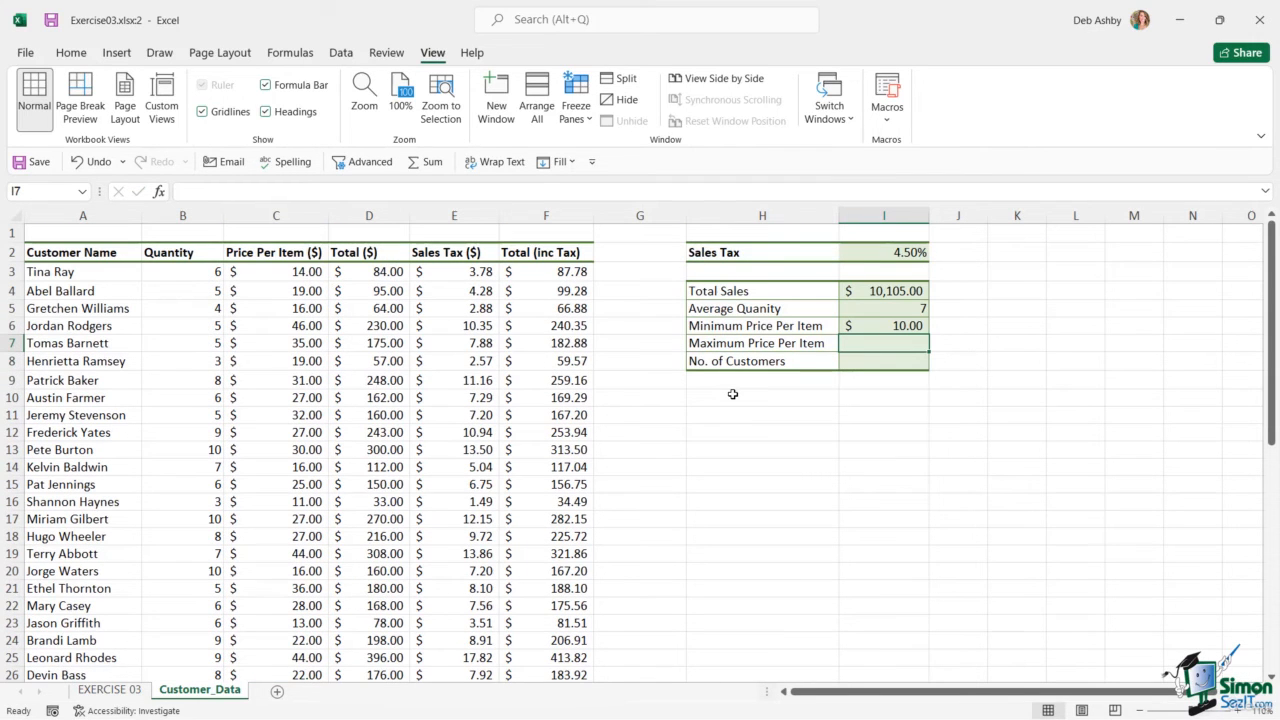
Find the maximum price per item in I7 with =MAX(C3:C52)
{"action": "type", "text": "=max"}
{"action": "key", "text": "Tab"}
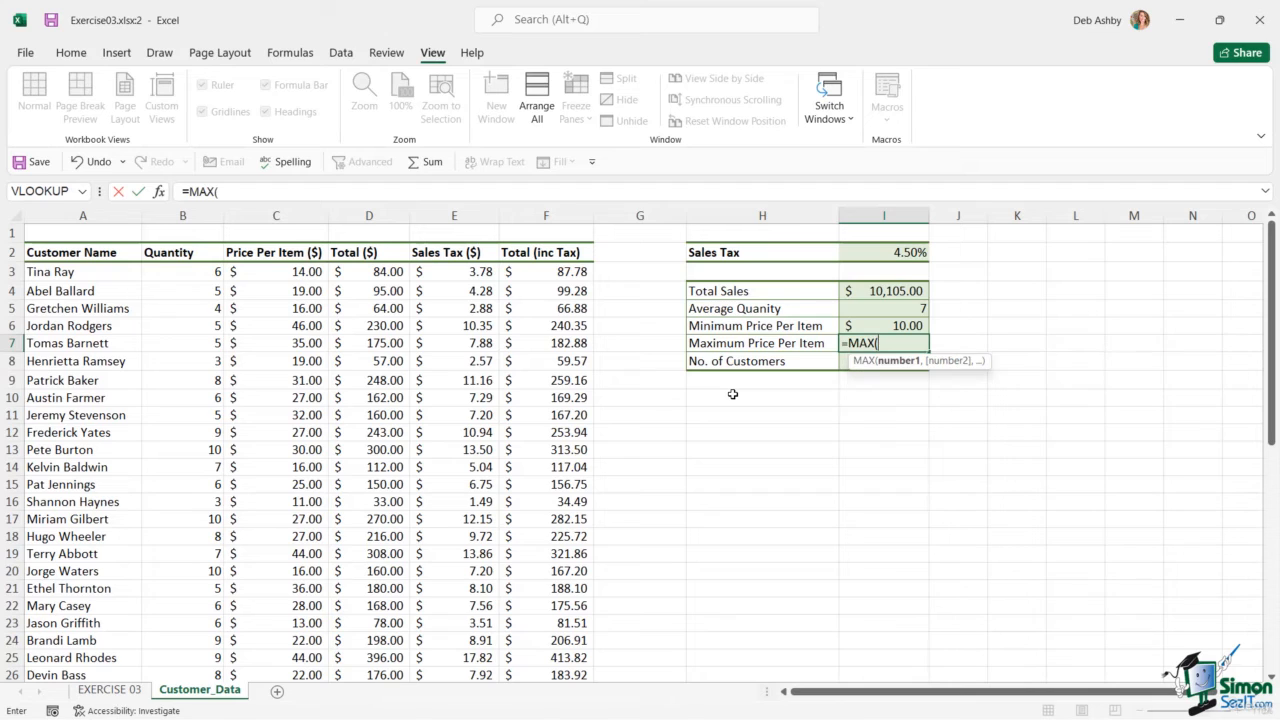
{"action": "left_click", "coordinate": [291, 272]}
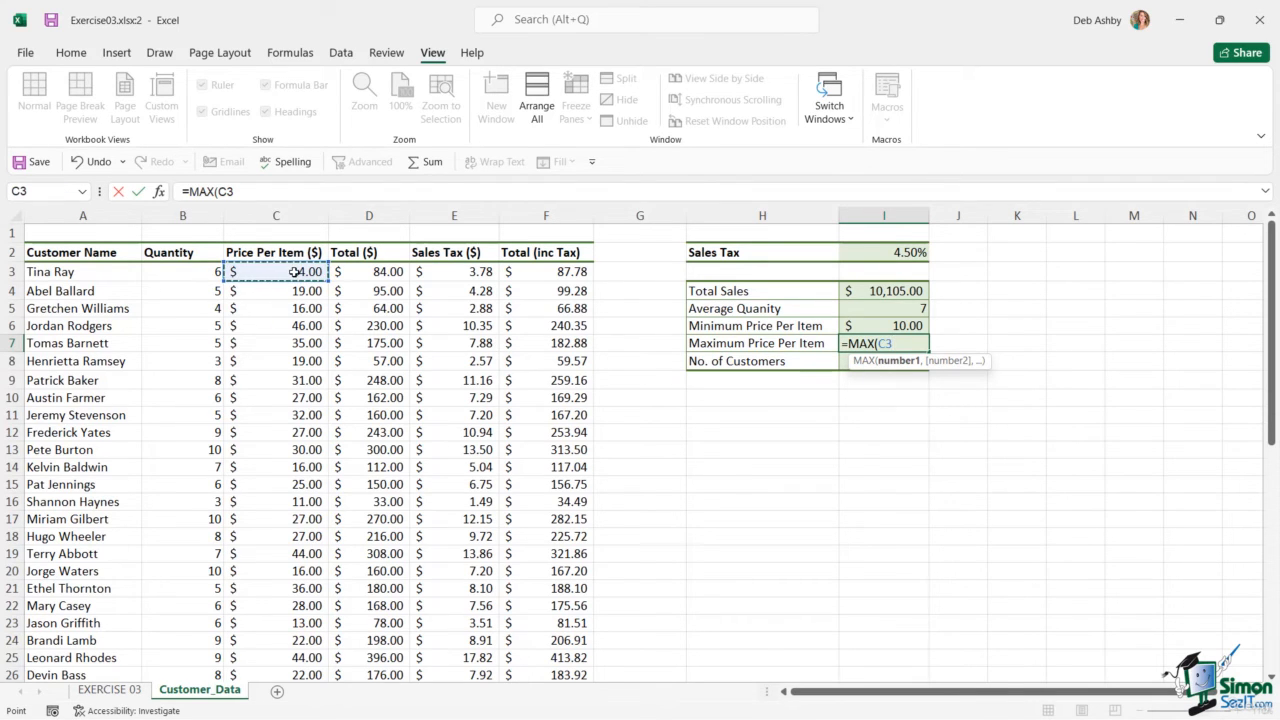
{"action": "key", "text": "ctrl+shift+Down"}
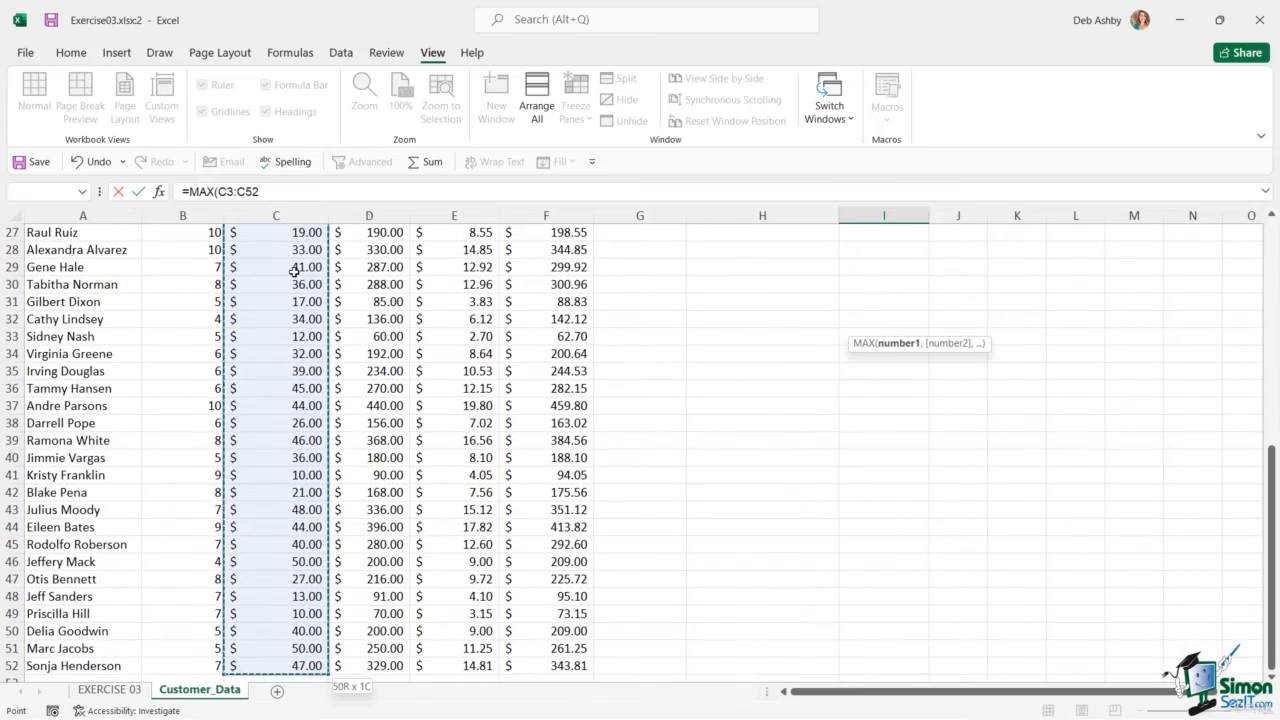
{"action": "type", "text": ")"}
{"action": "key", "text": "Return"}
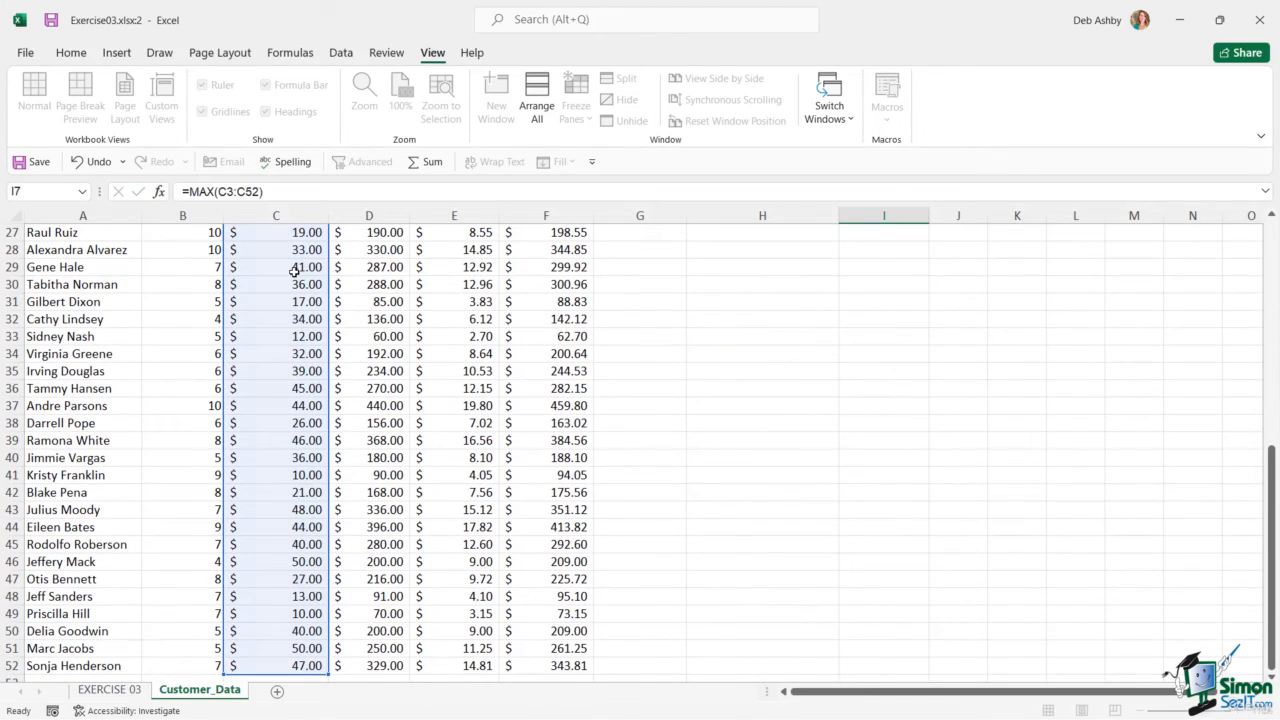
Count the customers in I8 with =COUNTA(A3:A52), using the Customer Name column
{"action": "scroll", "coordinate": [796, 363], "scroll_direction": "up", "scroll_amount": 3}
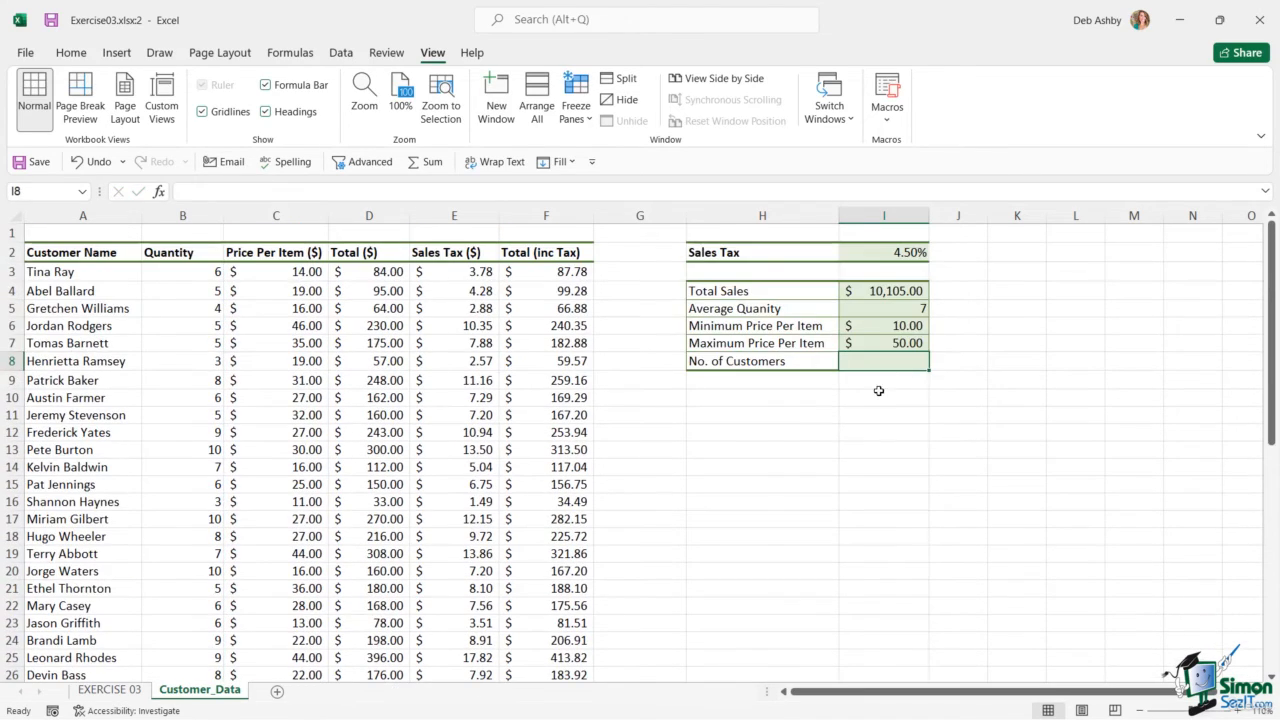
{"action": "type", "text": "="}
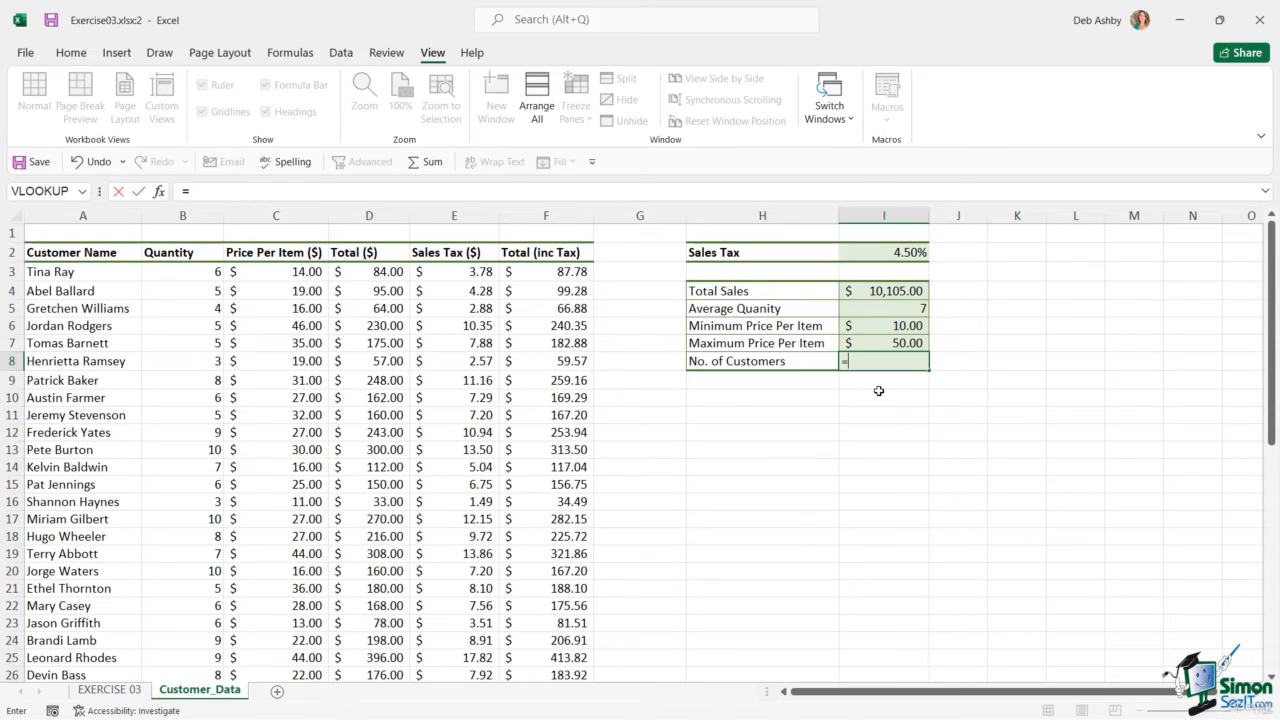
{"action": "type", "text": "COUNT"}
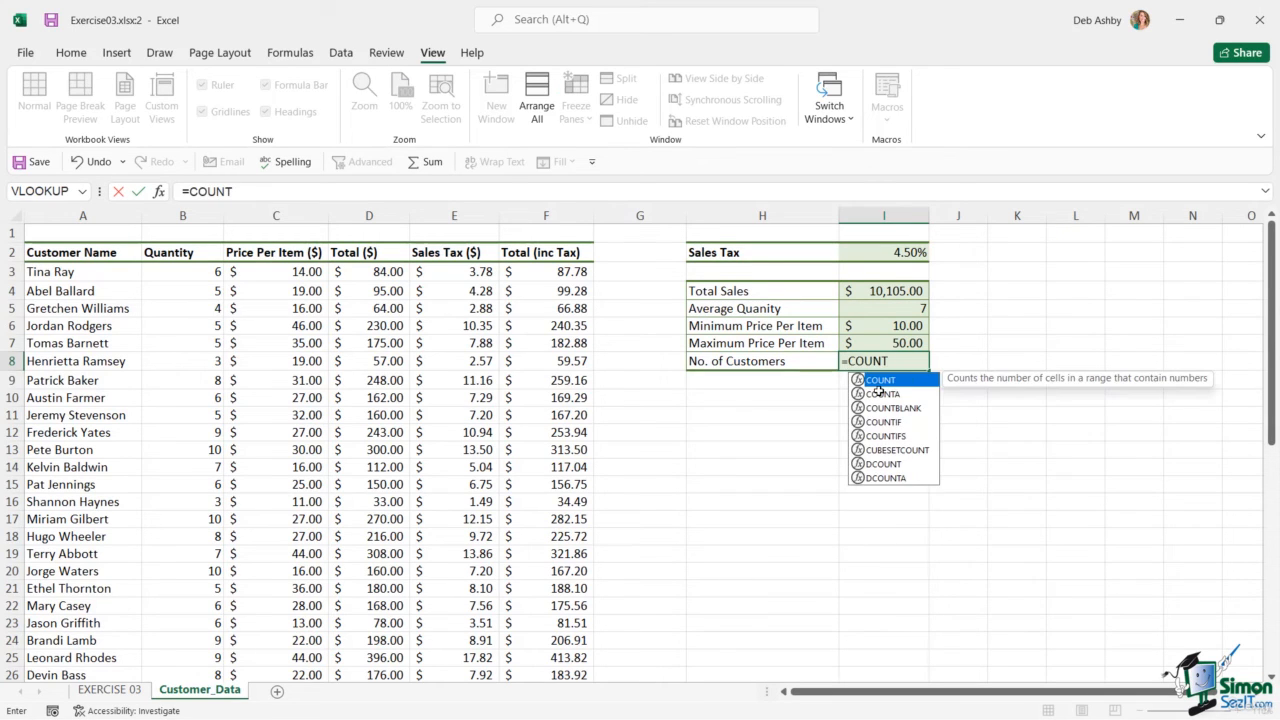
{"action": "type", "text": "A"}
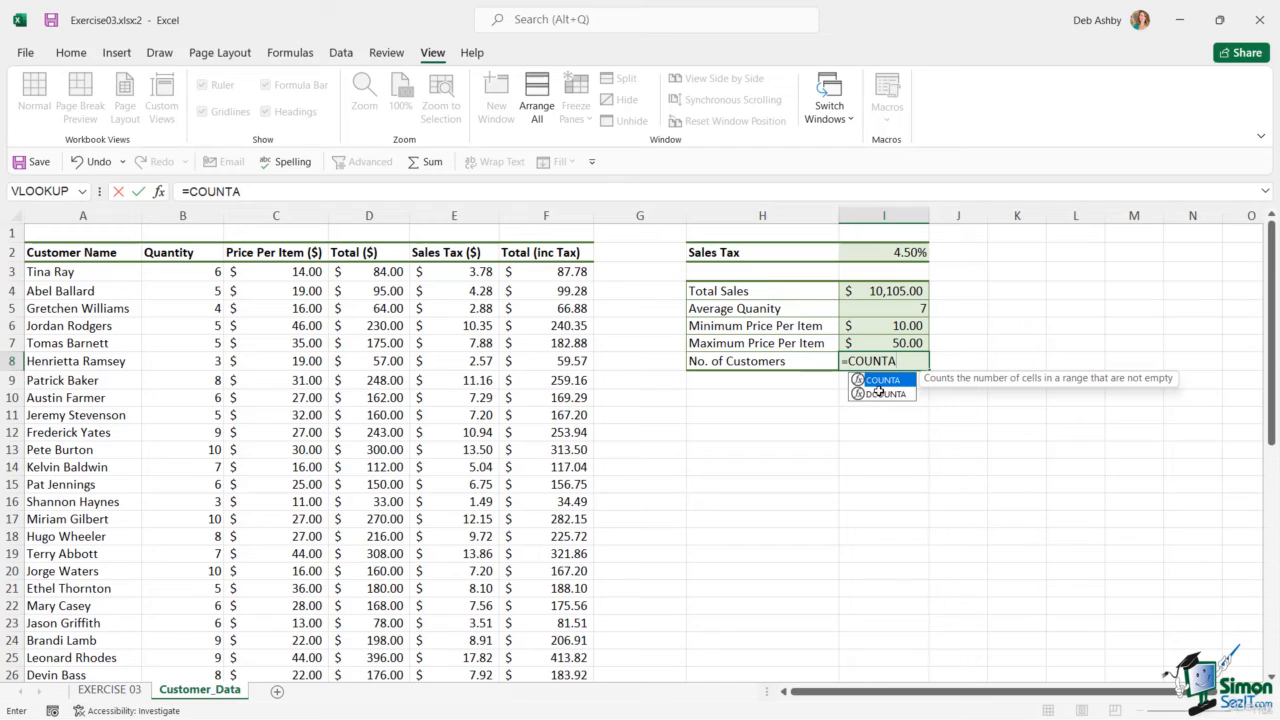
{"action": "double_click", "coordinate": [881, 381]}
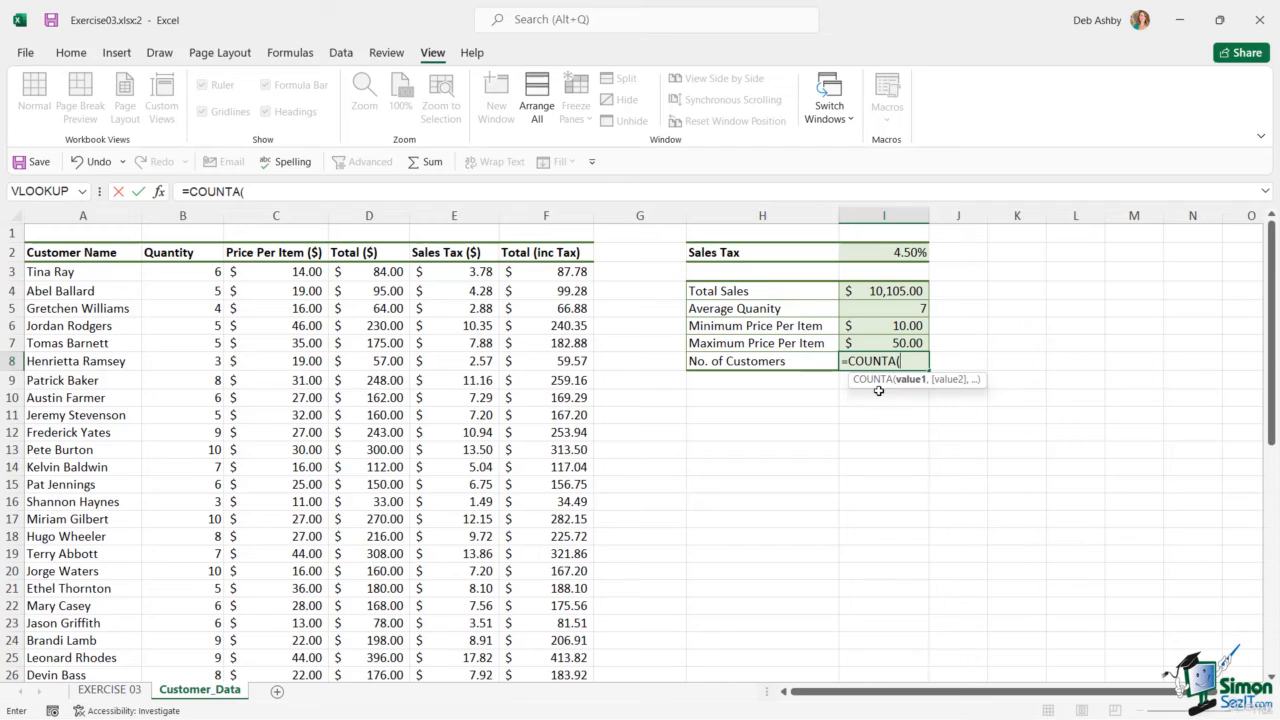
{"action": "left_click", "coordinate": [101, 274]}
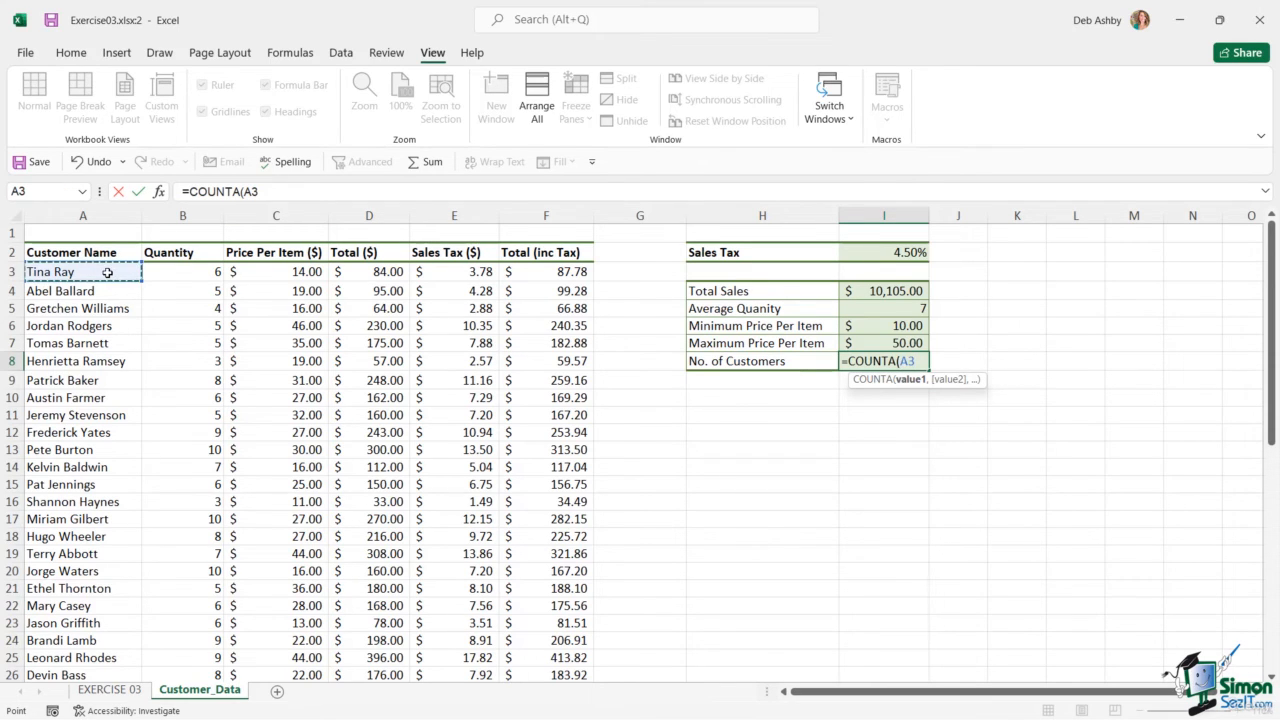
{"action": "key", "text": "ctrl+shift+Down"}
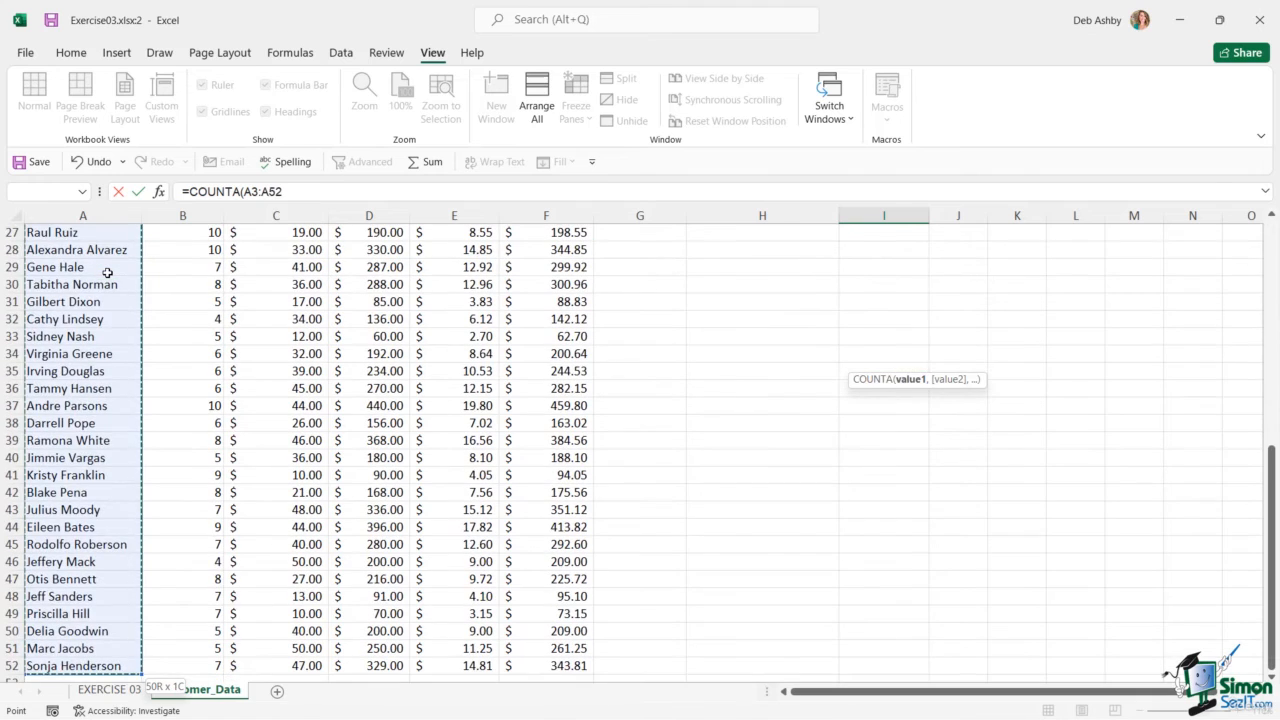
{"action": "type", "text": ")"}
{"action": "key", "text": "Return"}
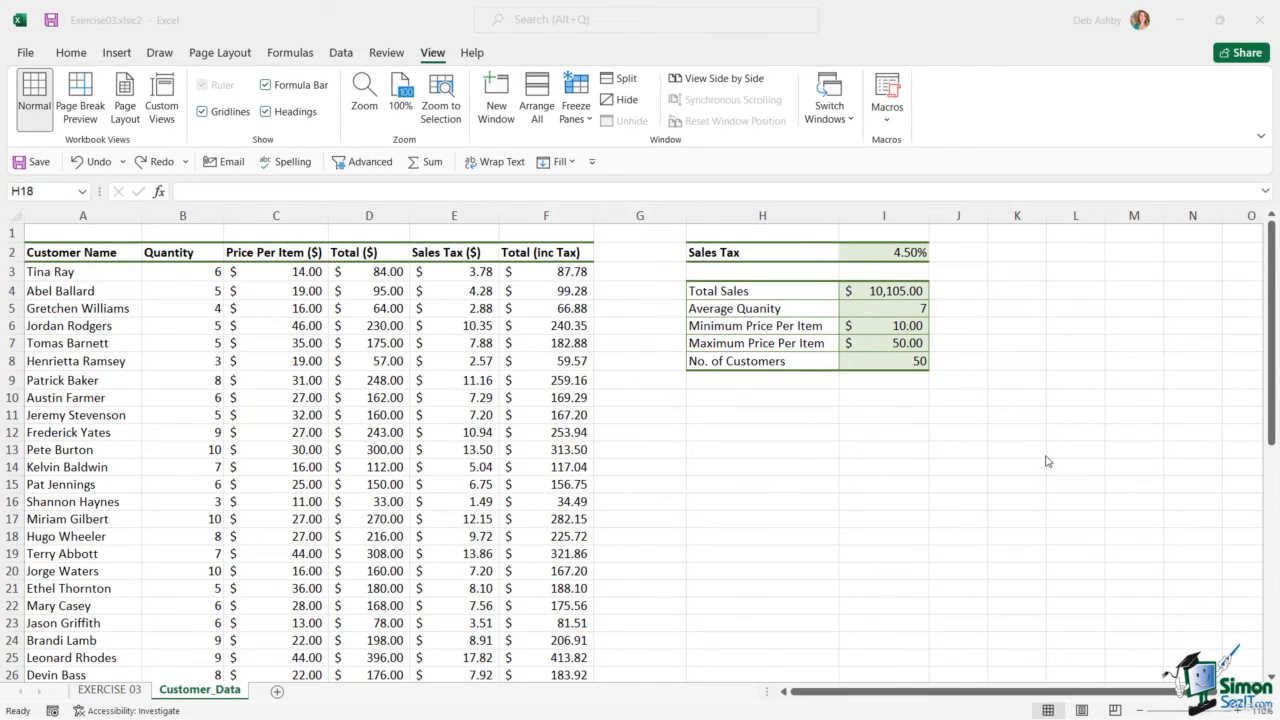
Set the Sales Tax rate in I2 to 6% to test that the dependent tax formulas recalculate
{"action": "left_click", "coordinate": [898, 254]}
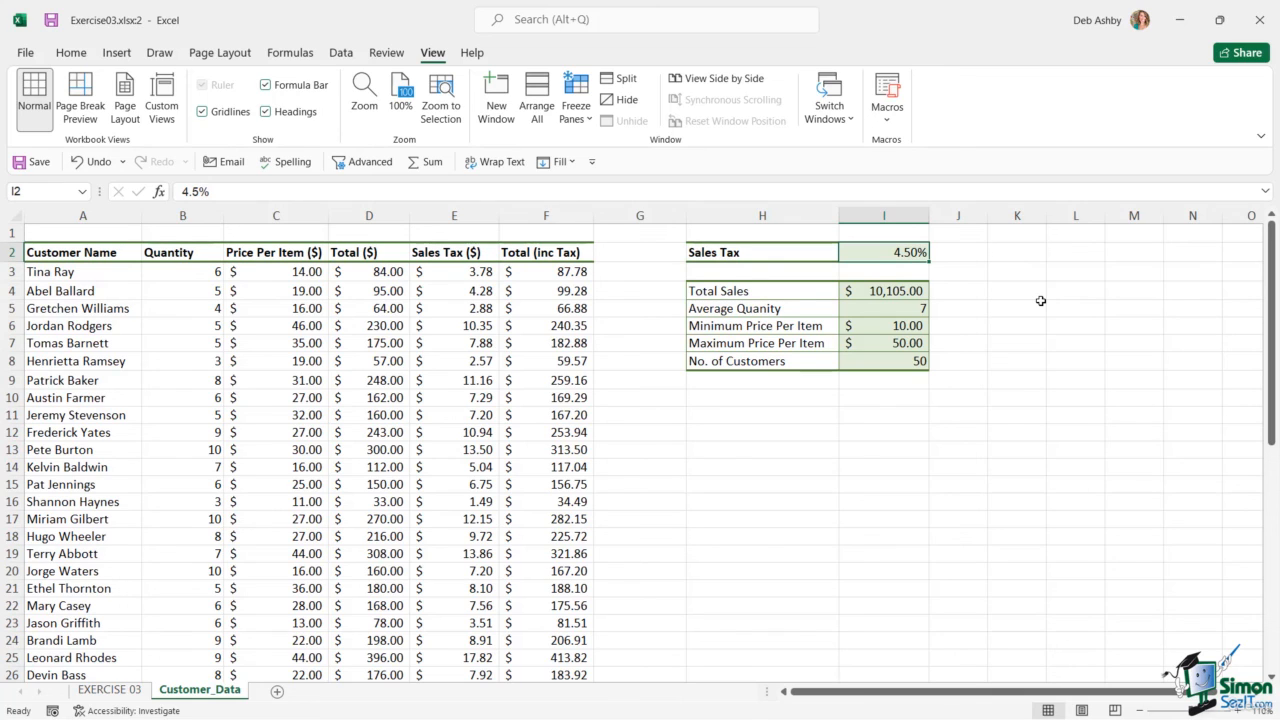
{"action": "type", "text": "6%"}
{"action": "key", "text": "Return"}
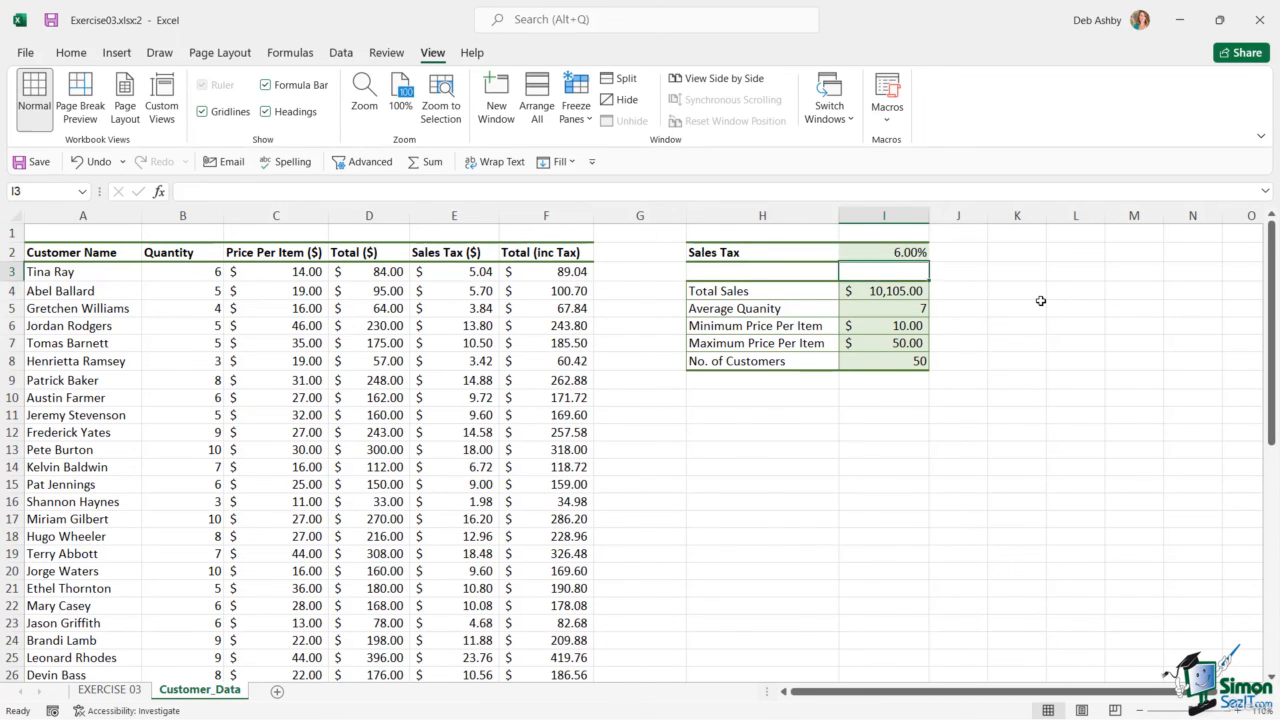